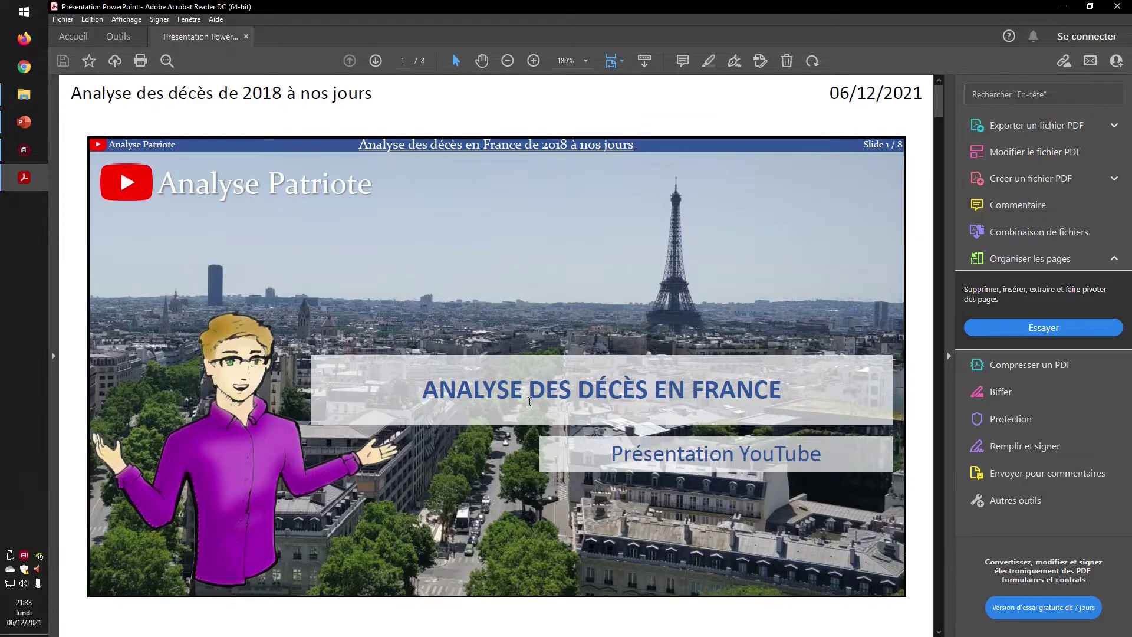
Open the INSEE download page linked on slide 3 of the PDF presentation
{"action": "scroll", "coordinate": [519, 405], "scroll_direction": "down", "scroll_amount": 8}
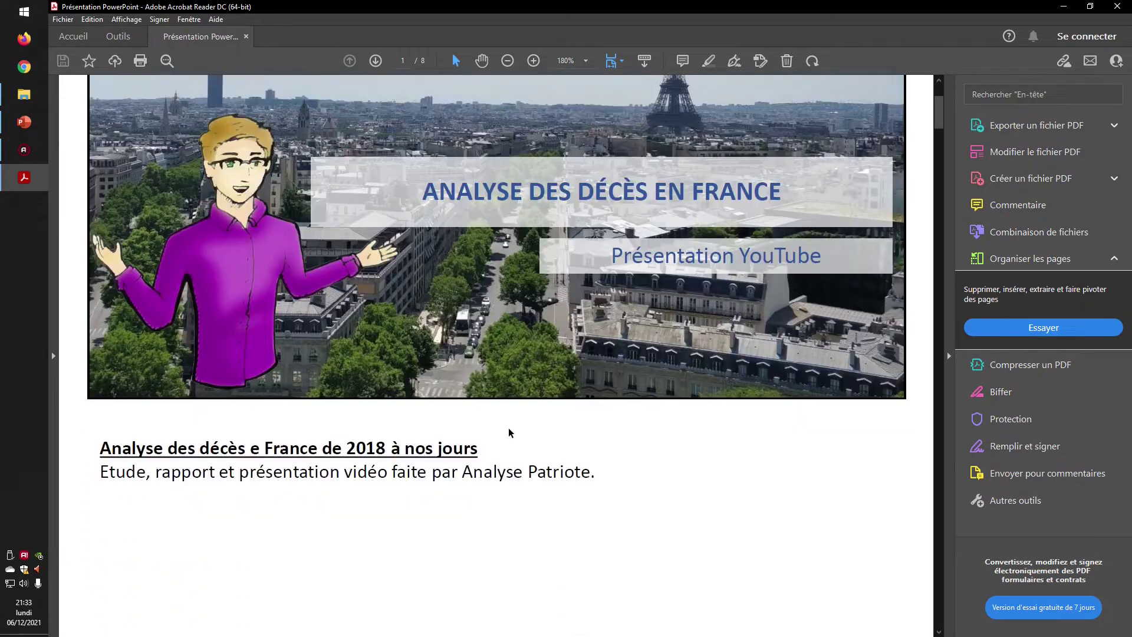
{"action": "scroll", "coordinate": [506, 409], "scroll_direction": "down", "scroll_amount": 10}
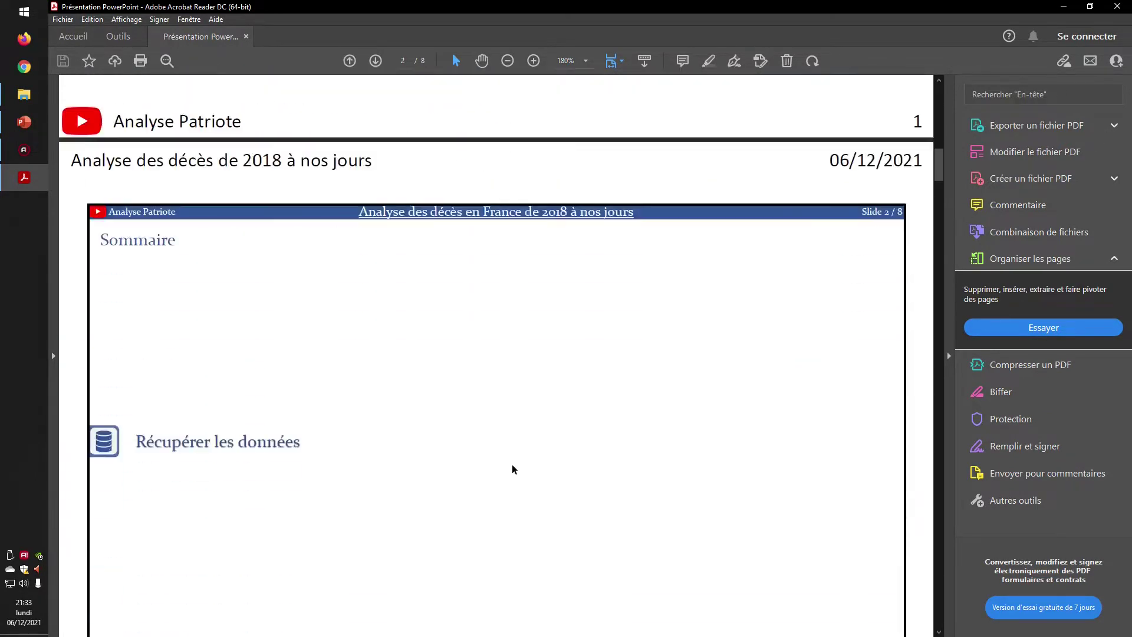
{"action": "scroll", "coordinate": [517, 477], "scroll_direction": "down", "scroll_amount": 10}
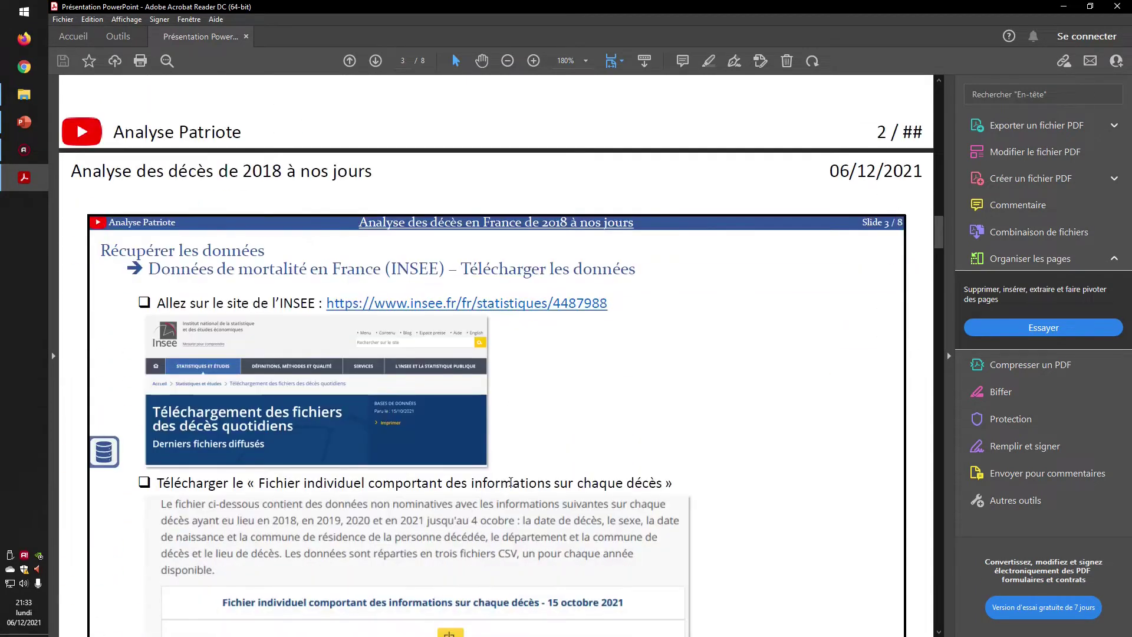
{"action": "scroll", "coordinate": [508, 469], "scroll_direction": "down", "scroll_amount": 2}
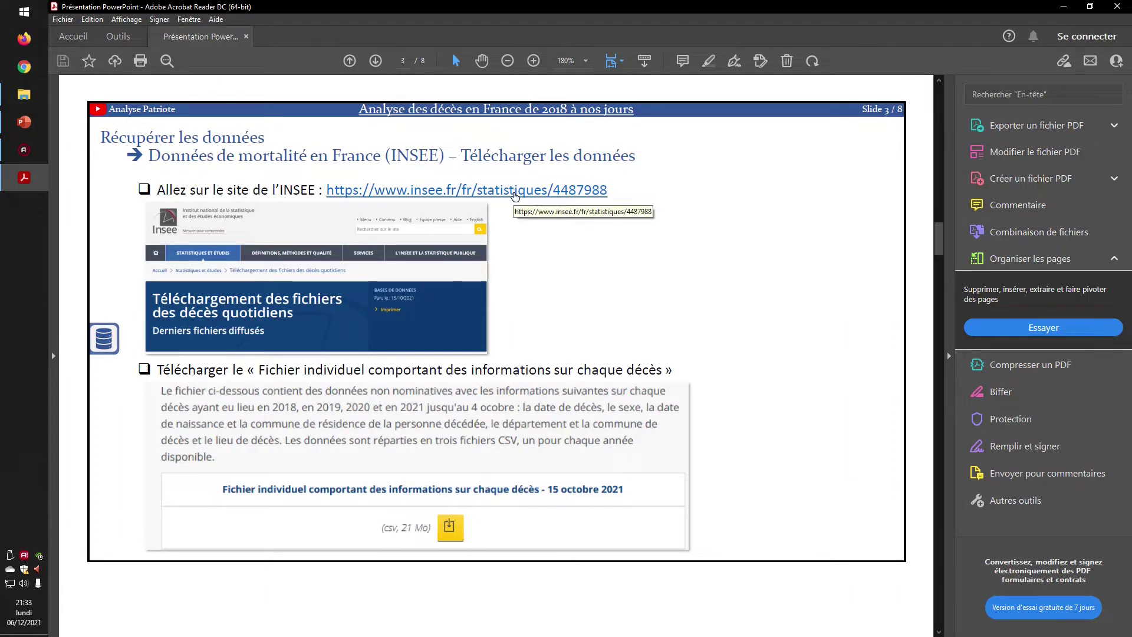
{"action": "left_click", "coordinate": [514, 196]}
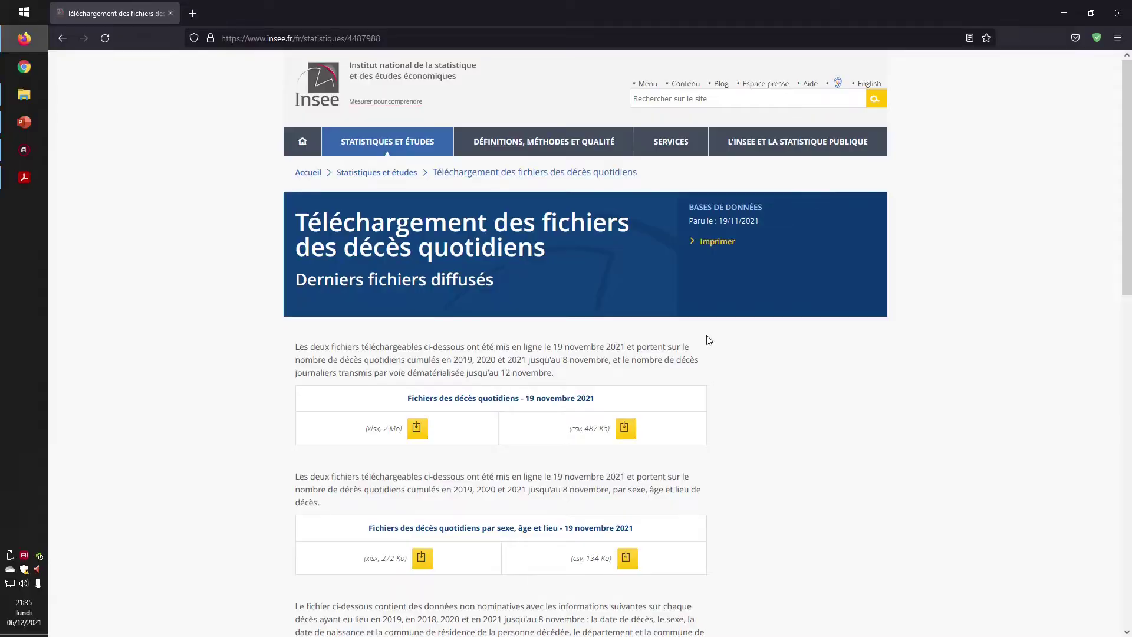
Download the 19 November 2021 individual file with information on each death as a zip, and open the extracted 2021-11-19_detail folder
{"action": "scroll", "coordinate": [709, 342], "scroll_direction": "down", "scroll_amount": 6}
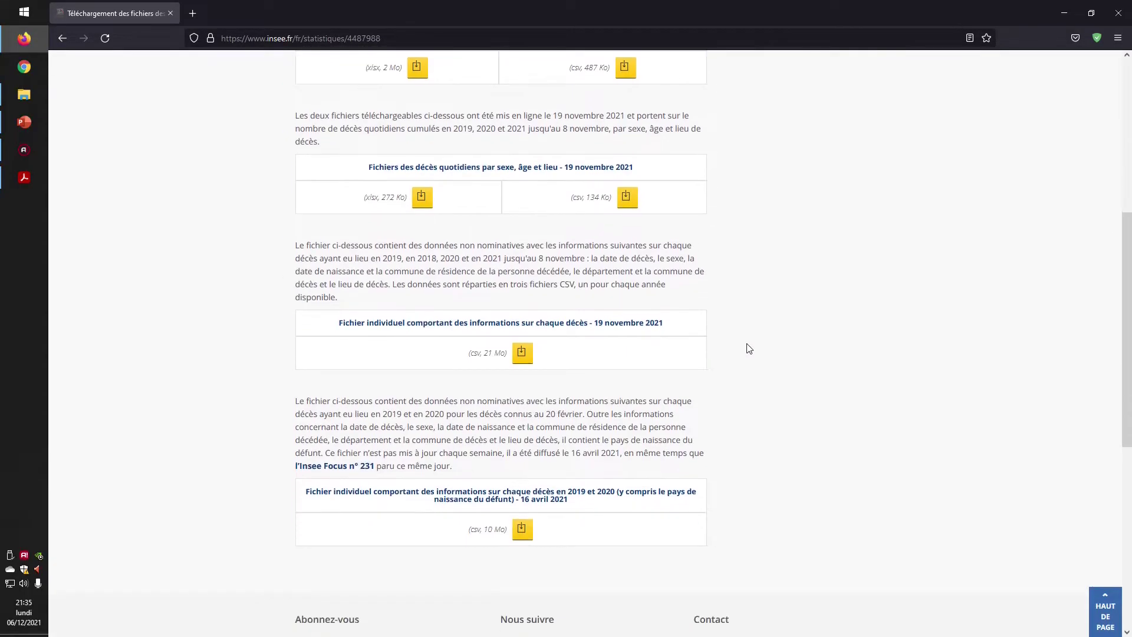
{"action": "scroll", "coordinate": [749, 348], "scroll_direction": "down", "scroll_amount": 1}
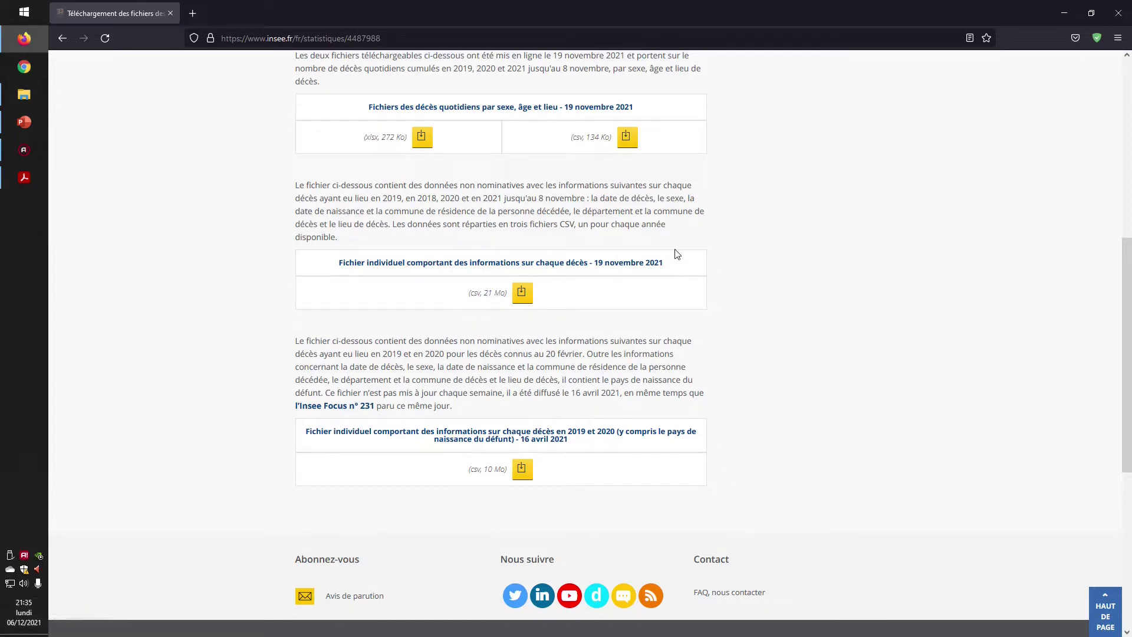
{"action": "left_click", "coordinate": [528, 302]}
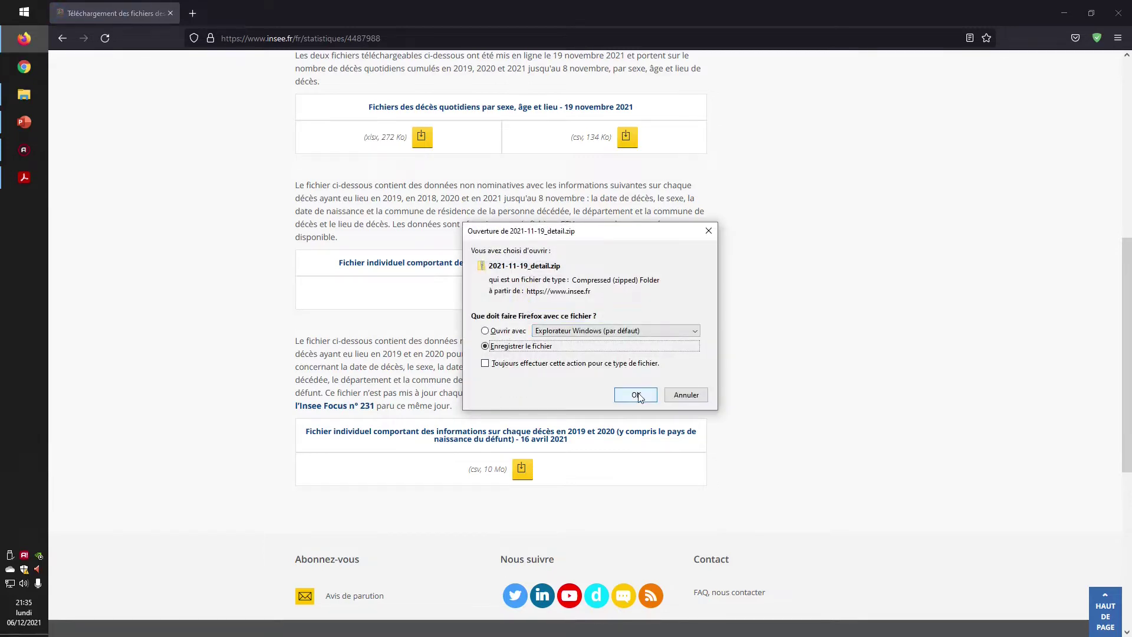
{"action": "left_click", "coordinate": [636, 394]}
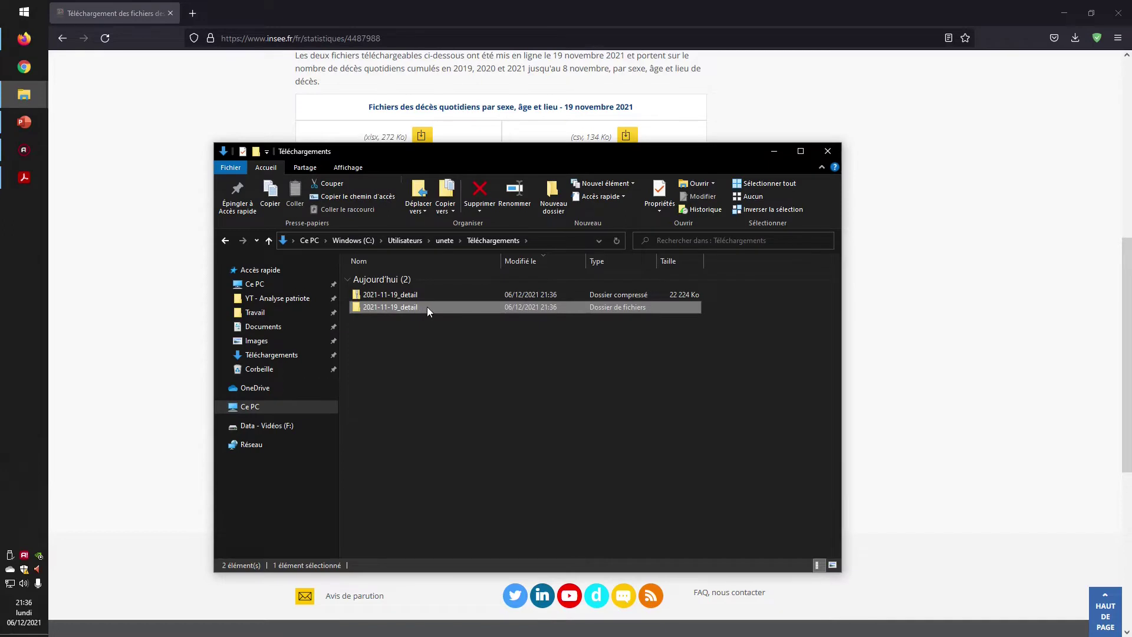
{"action": "double_click", "coordinate": [427, 307]}
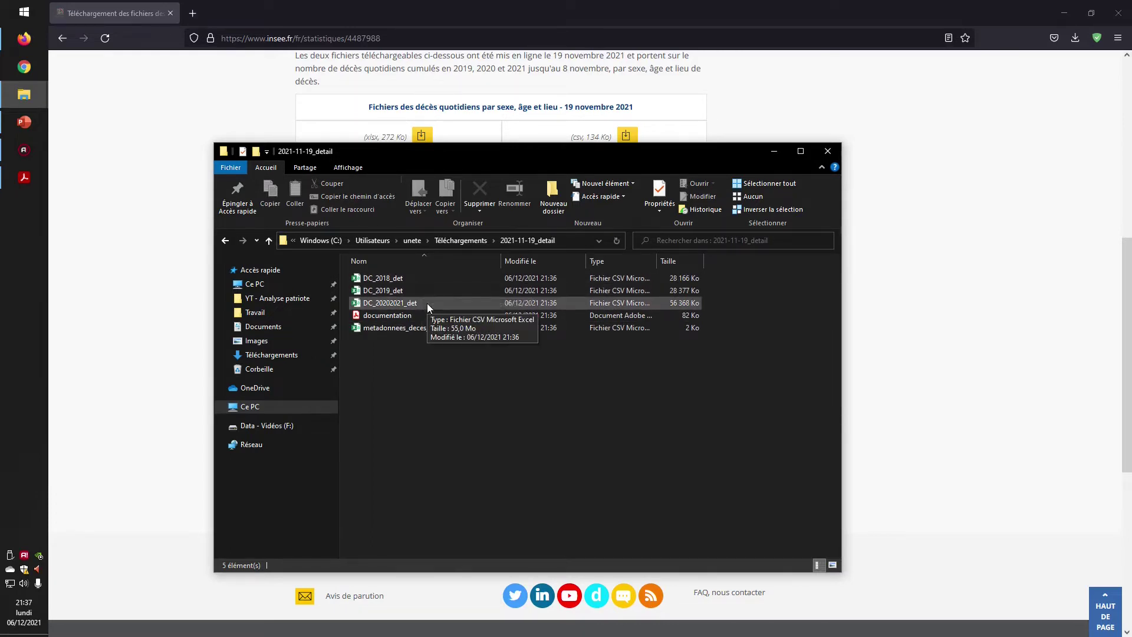
Create a new Microsoft Excel workbook in the Travail folder
{"action": "left_click", "coordinate": [23, 94]}
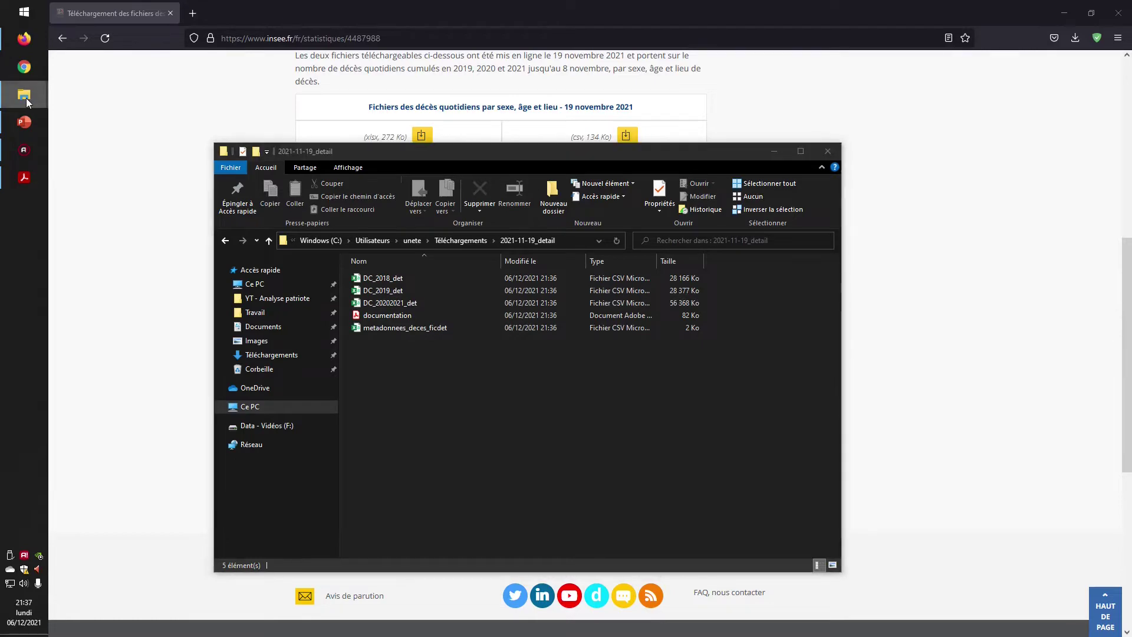
{"action": "left_click", "coordinate": [98, 69]}
{"action": "right_click", "coordinate": [384, 314]}
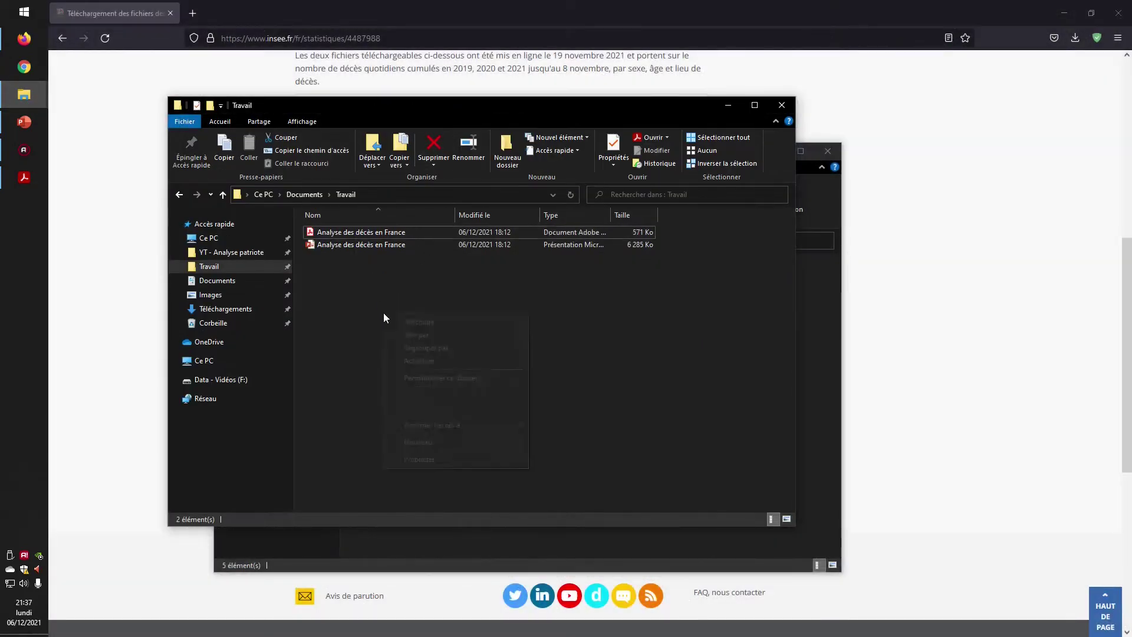
{"action": "mouse_move", "coordinate": [478, 443]}
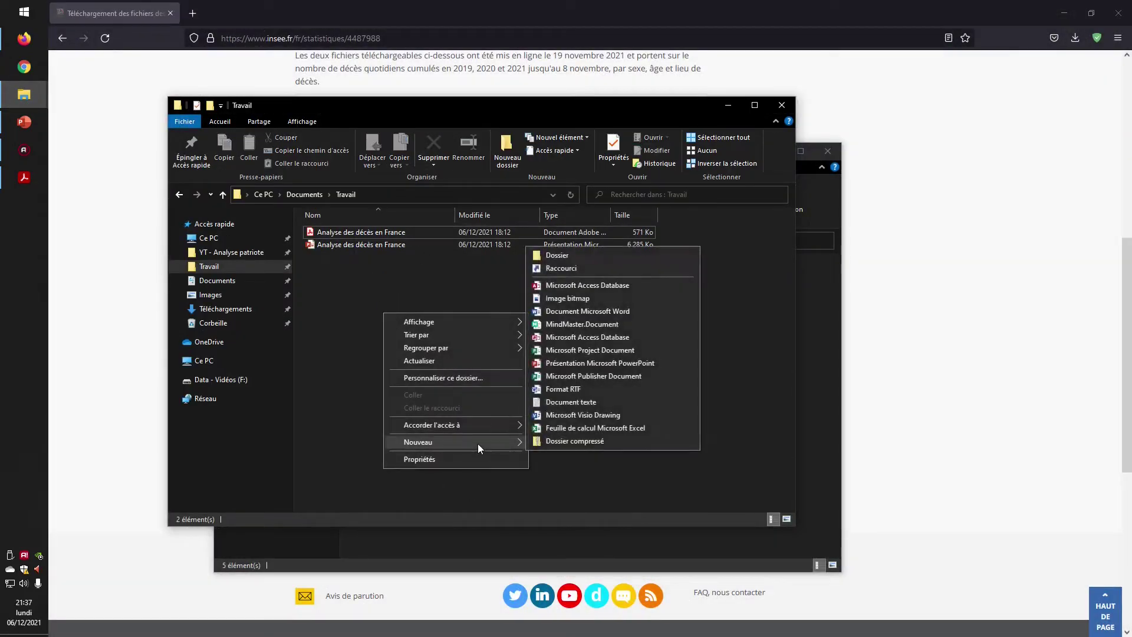
{"action": "left_click", "coordinate": [600, 432]}
Name the new workbook "2021_12_06 - Analyse des décès en France" and open it in Excel
{"action": "type", "text": "2"}
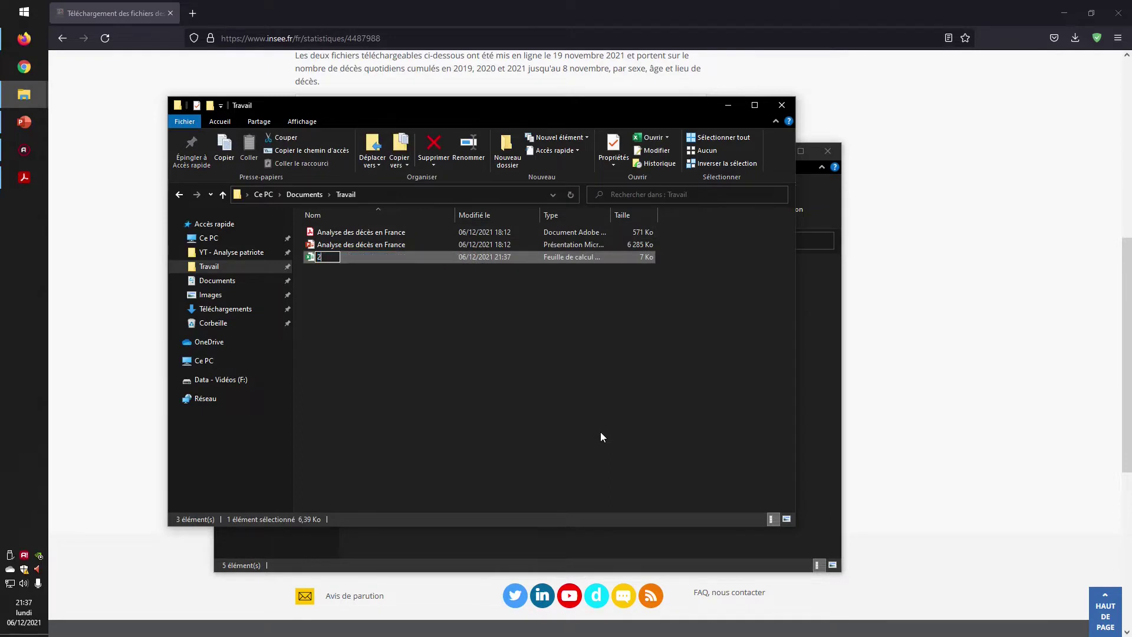
{"action": "type", "text": "021_12_06 -"}
{"action": "type", "text": " Analyse des d"}
{"action": "type", "text": "écès en F"}
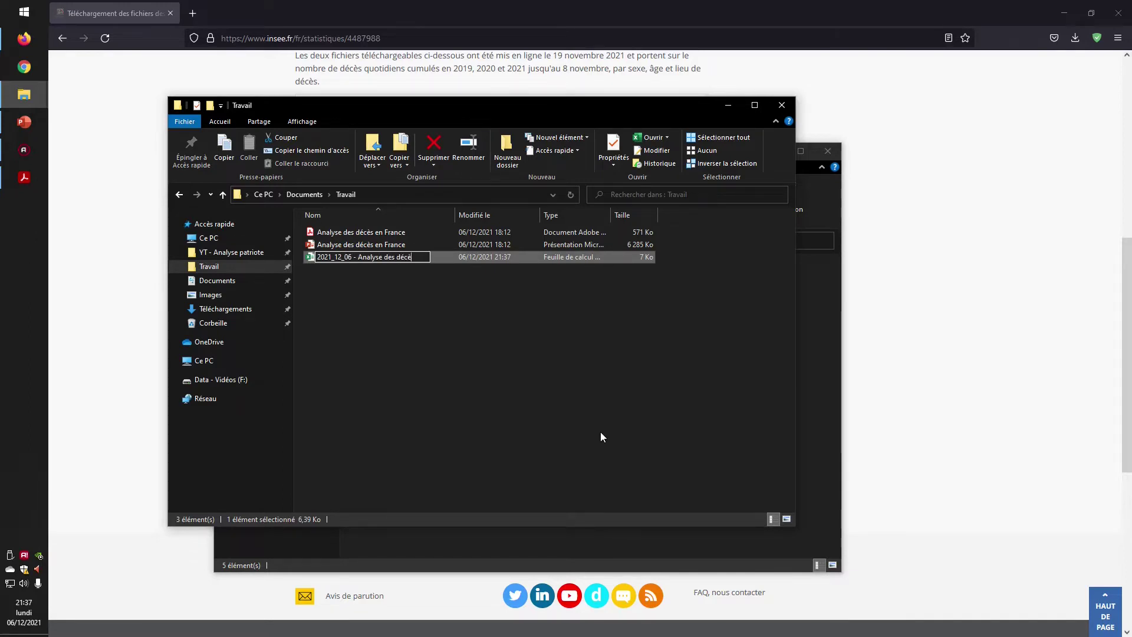
{"action": "type", "text": "rance"}
{"action": "key", "text": "Return"}
{"action": "key", "text": "Return"}
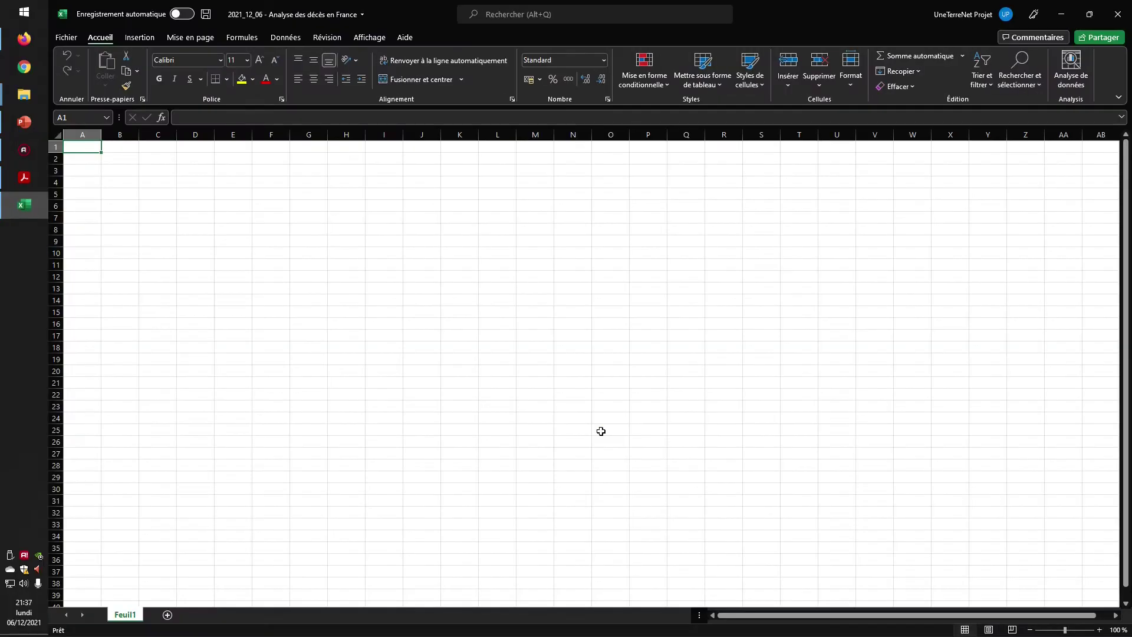
Open DC_2018_det from the 2021-11-19_detail folder in Excel and dismiss the potential data loss notice
{"action": "left_click", "coordinate": [1059, 7]}
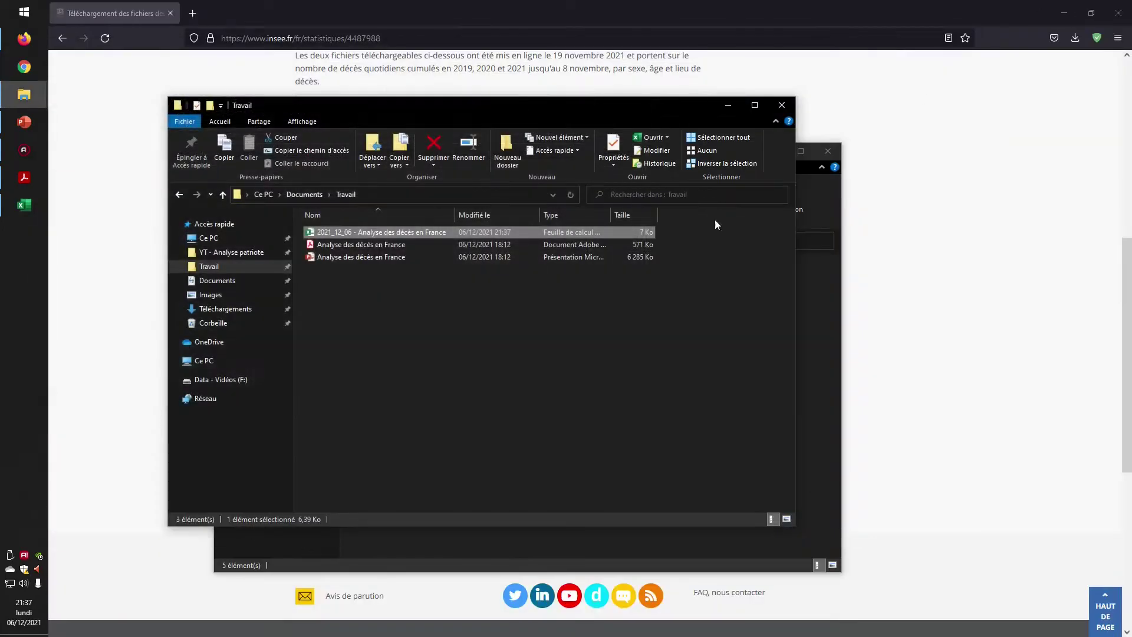
{"action": "left_click", "coordinate": [808, 374]}
{"action": "double_click", "coordinate": [388, 280]}
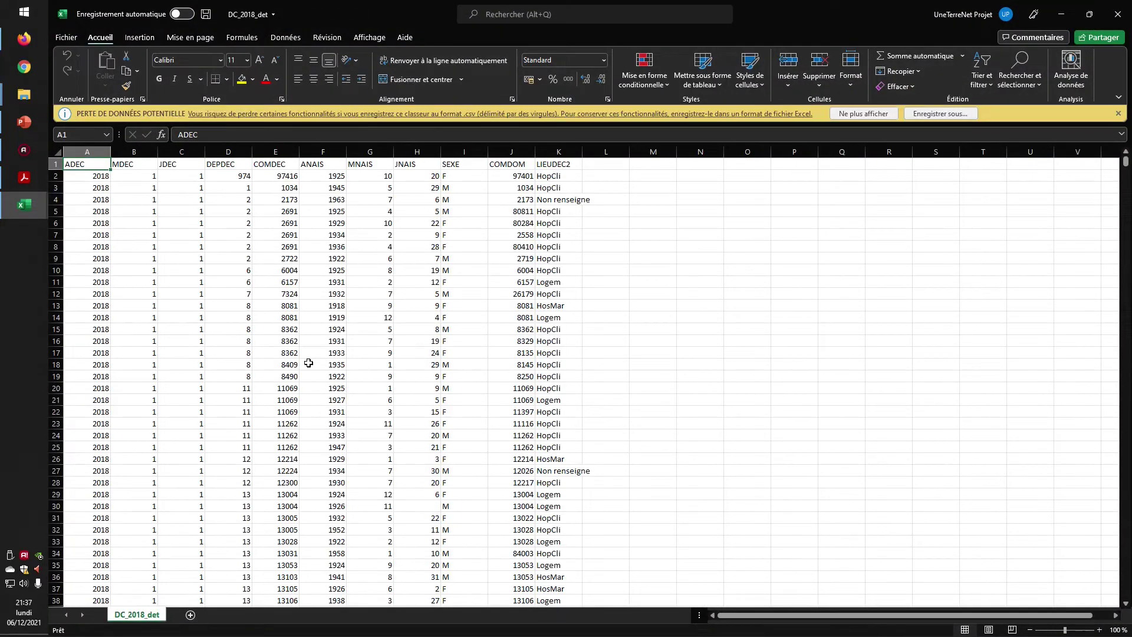
{"action": "left_click", "coordinate": [864, 113]}
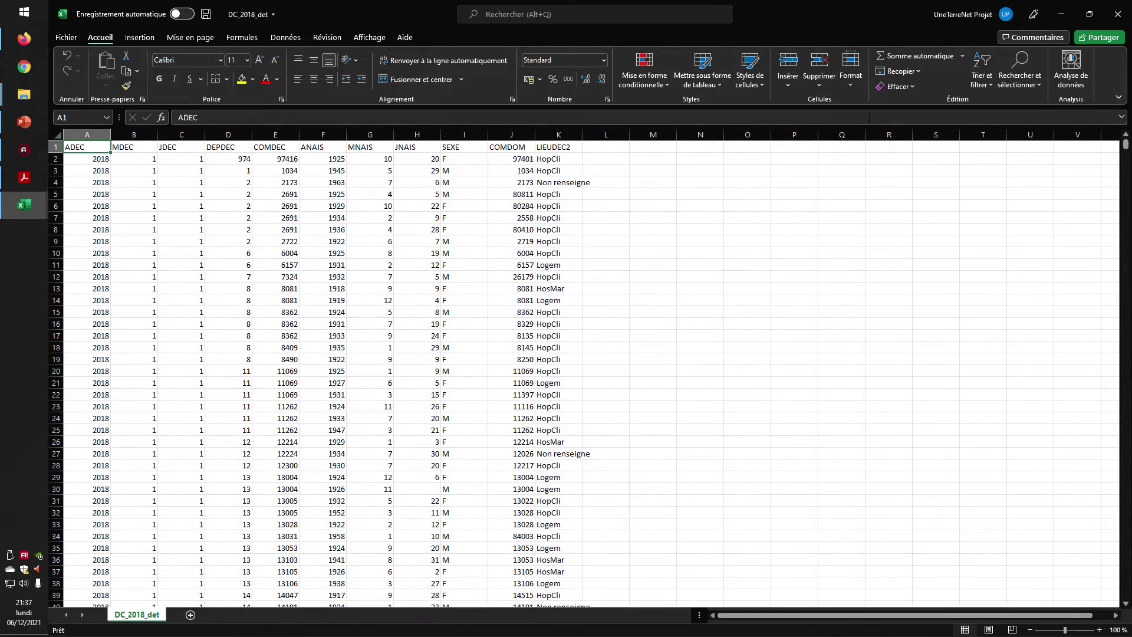
Move the DC_2018_det sheet into the workbook "2021_12_06 - Analyse des décès en France.xlsx", placed before Feuil1
{"action": "right_click", "coordinate": [137, 615]}
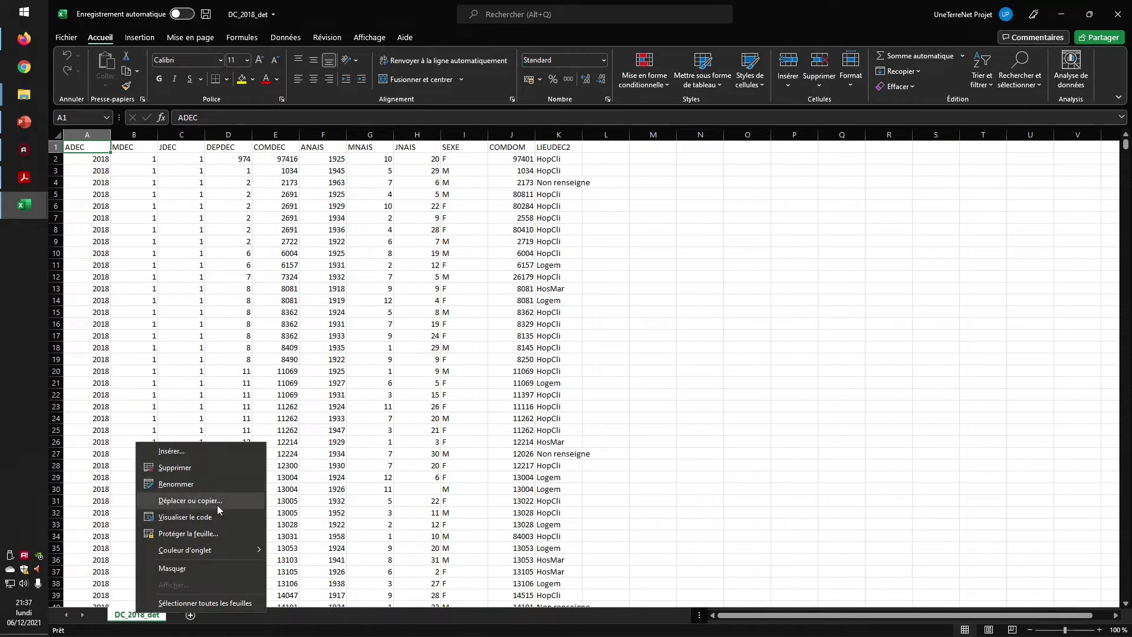
{"action": "left_click", "coordinate": [190, 501]}
{"action": "left_click", "coordinate": [209, 476]}
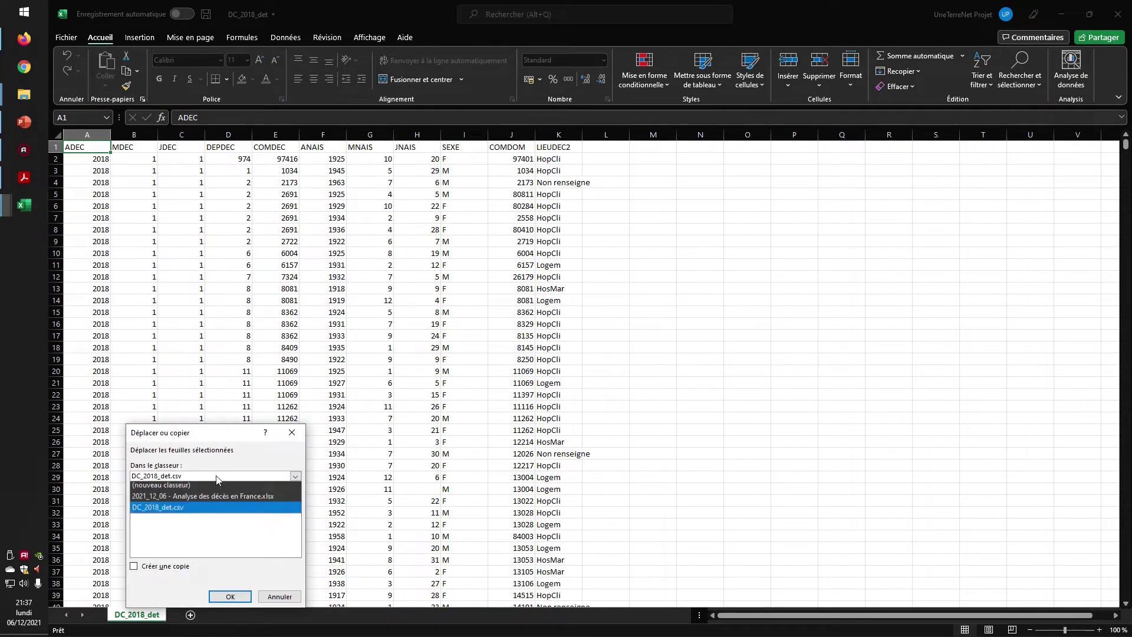
{"action": "left_click", "coordinate": [206, 499]}
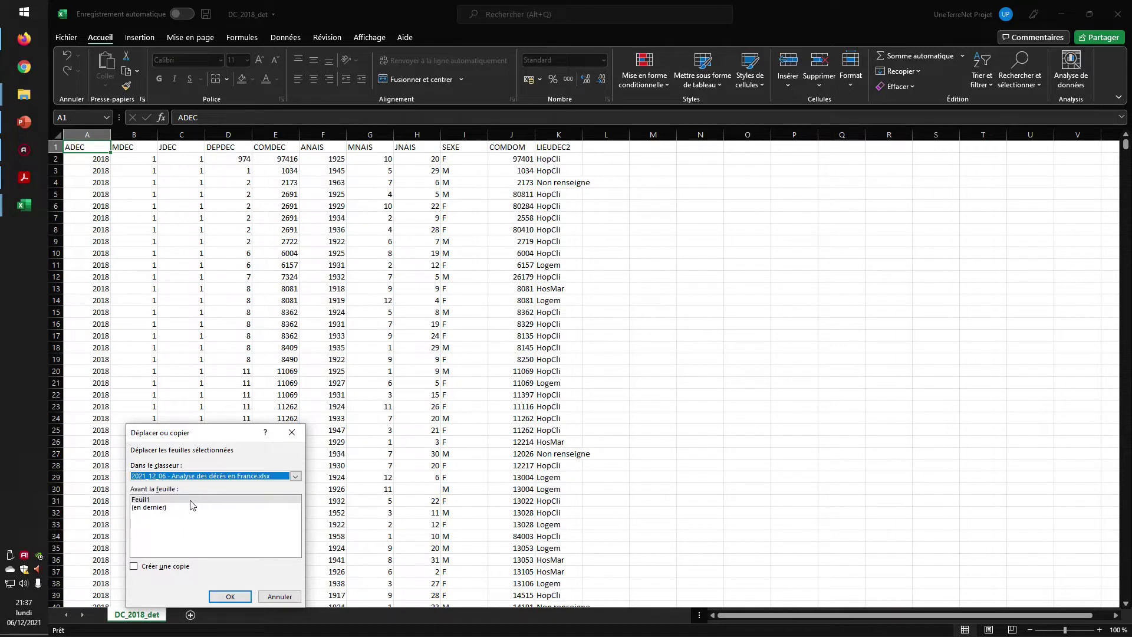
{"action": "left_click", "coordinate": [155, 500]}
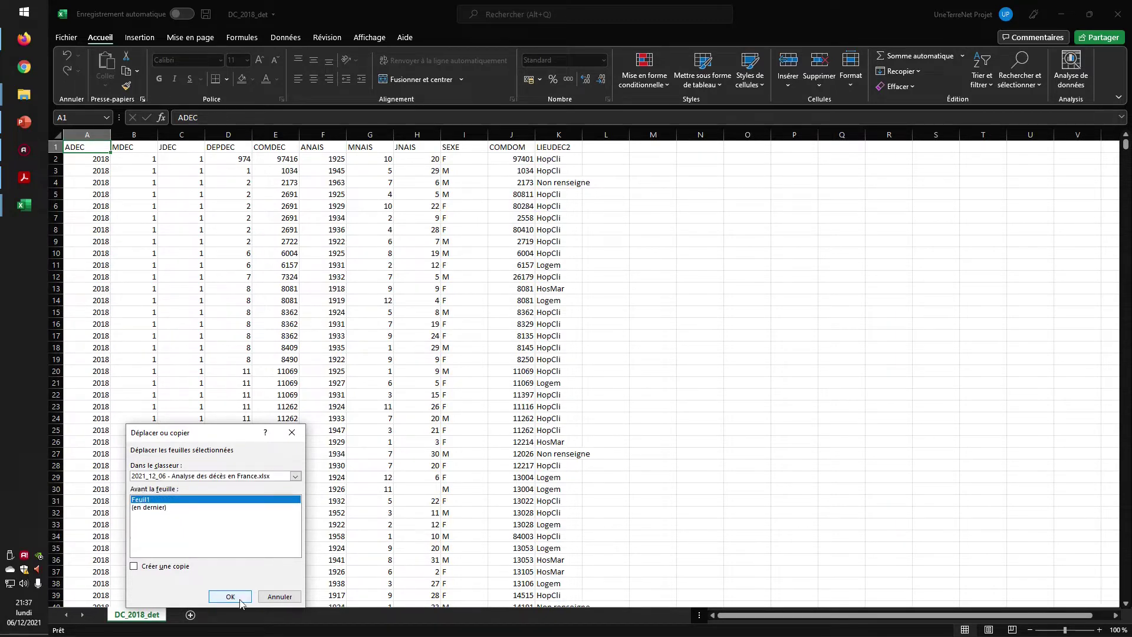
{"action": "left_click", "coordinate": [230, 597]}
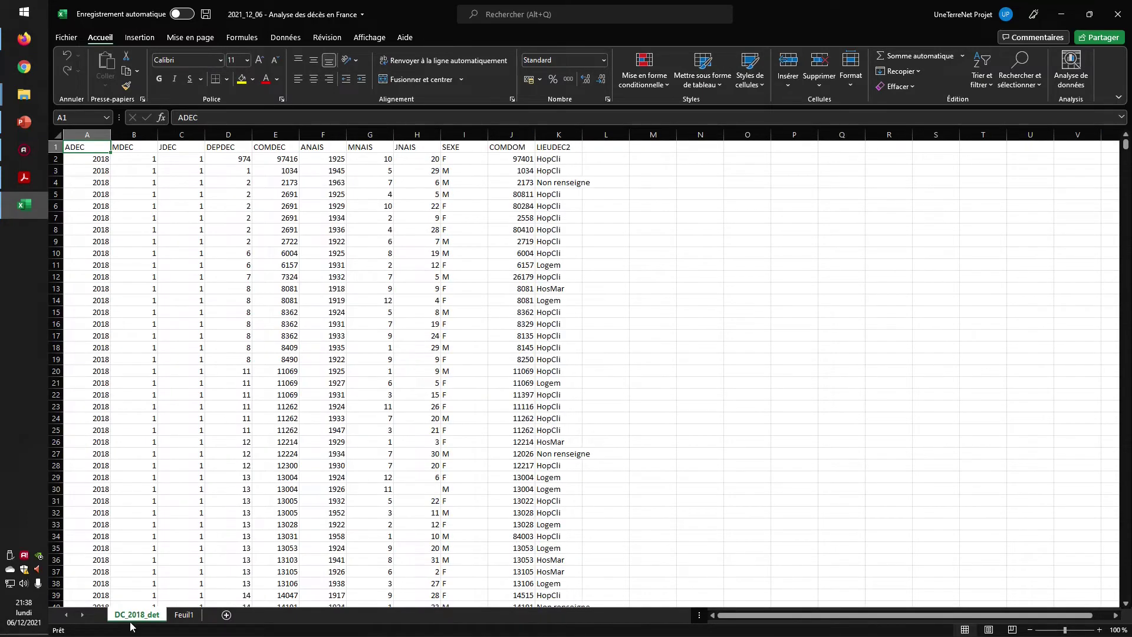
Open DC_2019_det from the 2021-11-19_detail folder in Excel
{"action": "mouse_move", "coordinate": [30, 95]}
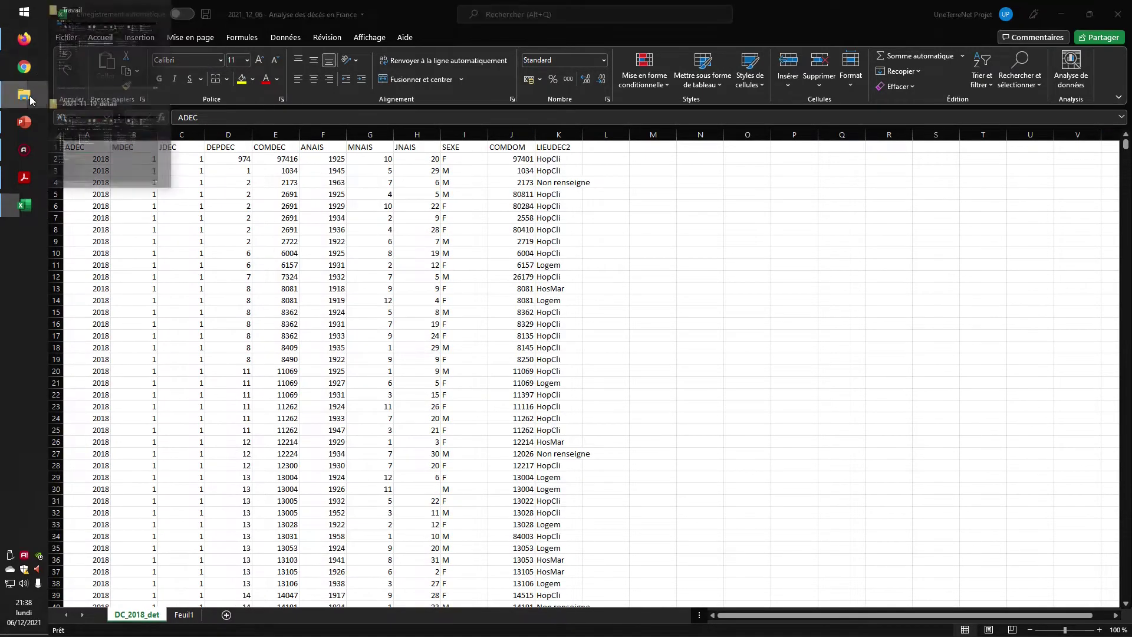
{"action": "left_click", "coordinate": [88, 130]}
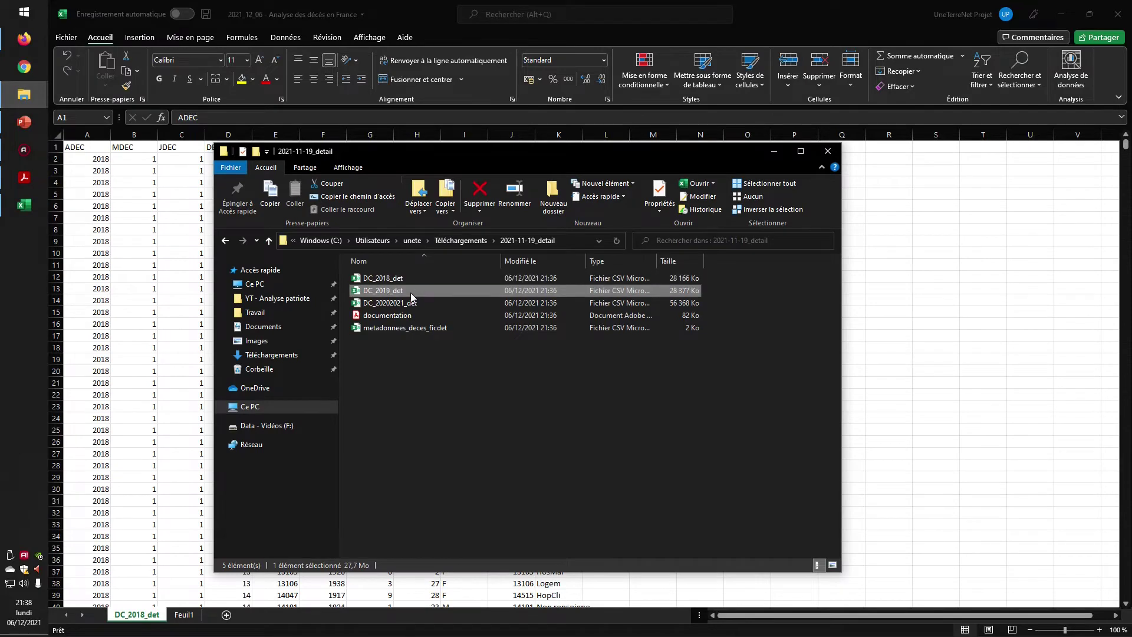
{"action": "double_click", "coordinate": [410, 293]}
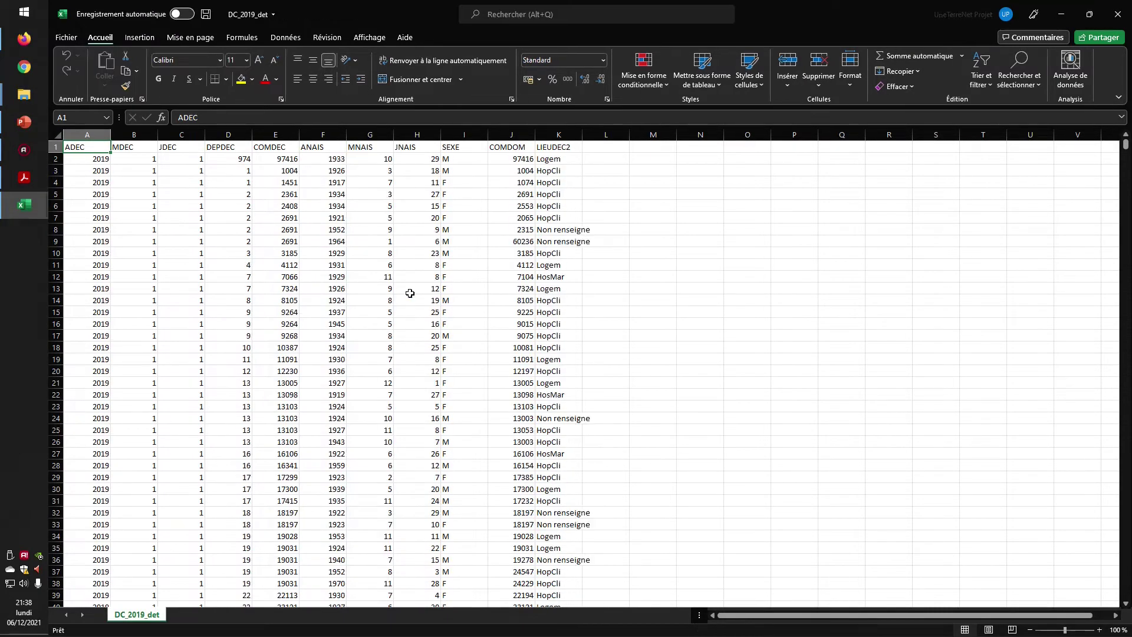
Move the DC_2019_det sheet into the workbook "2021_12_06 - Analyse des décès en France.xlsx", placed before Feuil1
{"action": "right_click", "coordinate": [136, 615]}
{"action": "left_click", "coordinate": [211, 503]}
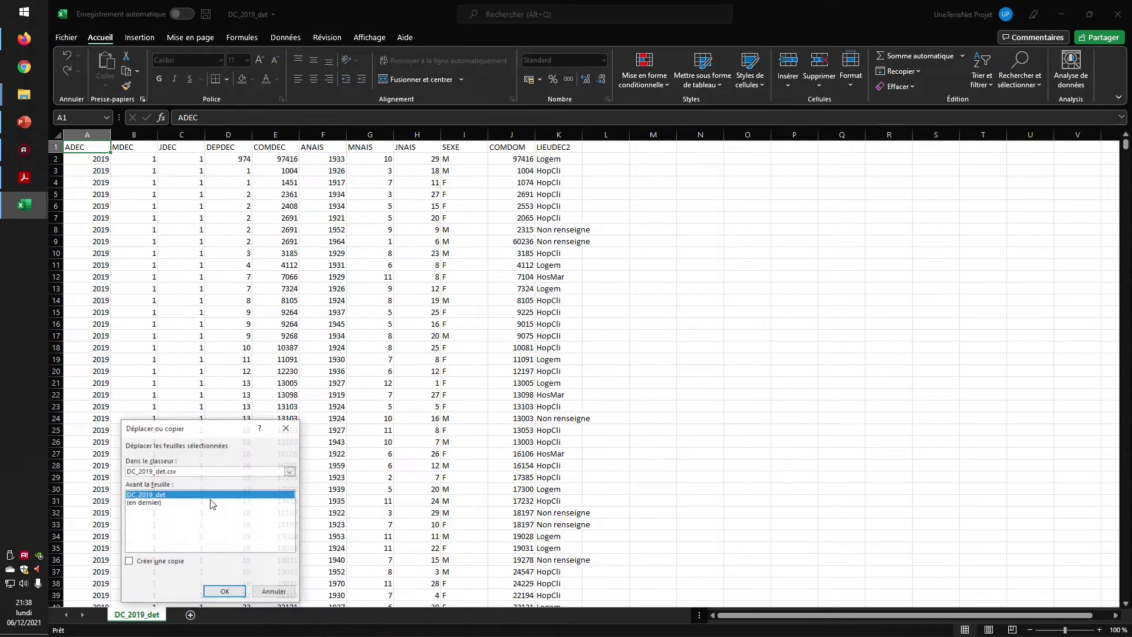
{"action": "left_click", "coordinate": [192, 471]}
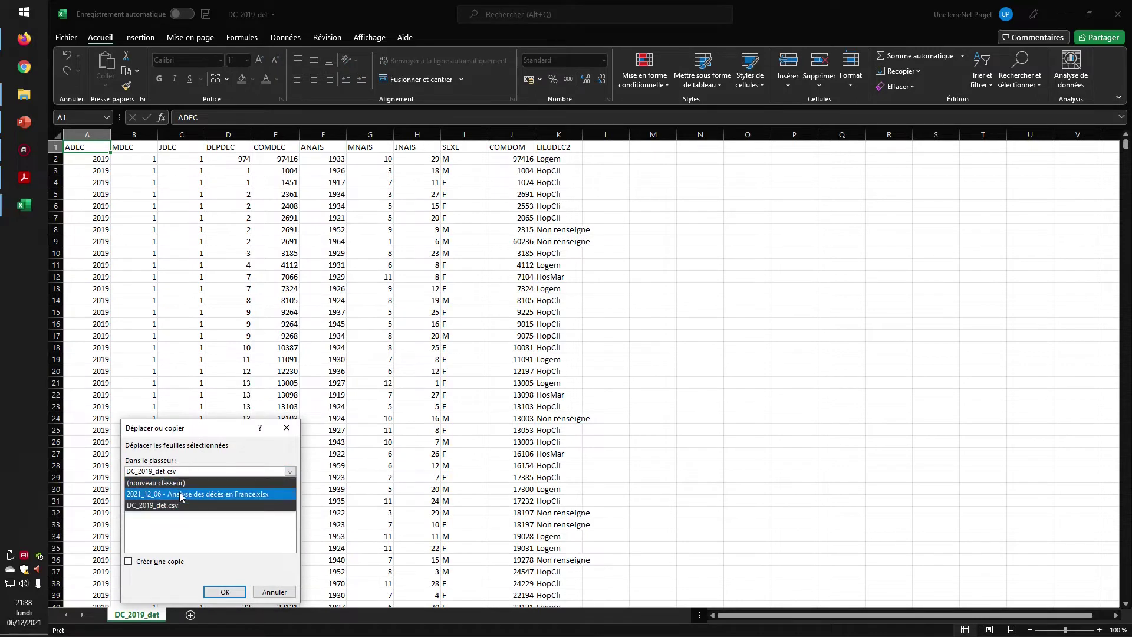
{"action": "left_click", "coordinate": [181, 497]}
{"action": "left_click", "coordinate": [145, 503]}
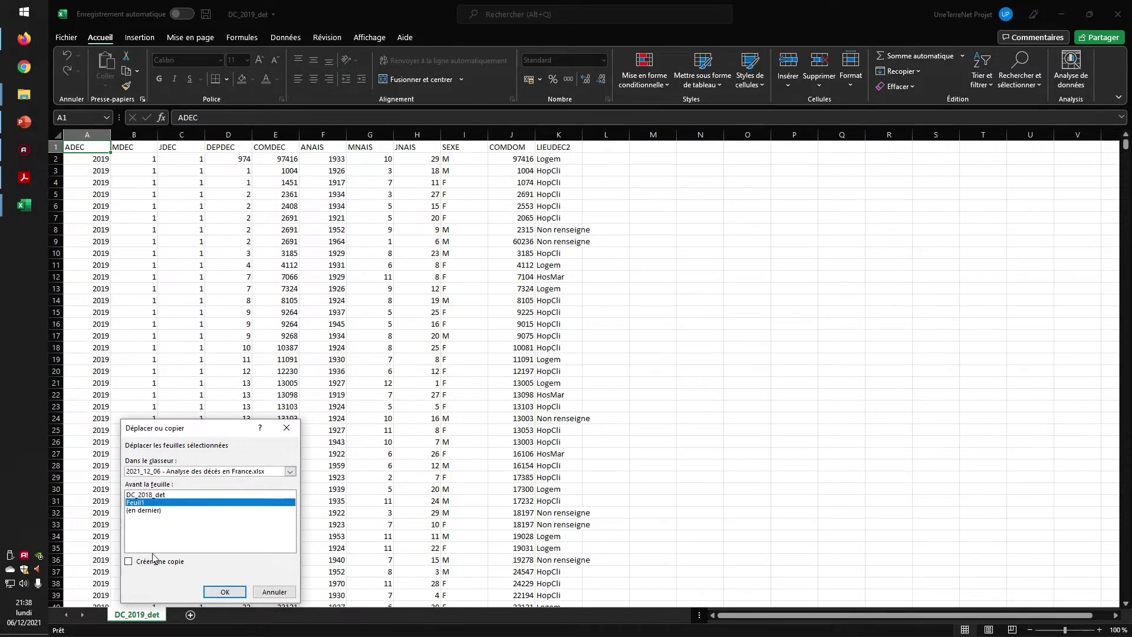
{"action": "left_click", "coordinate": [225, 592]}
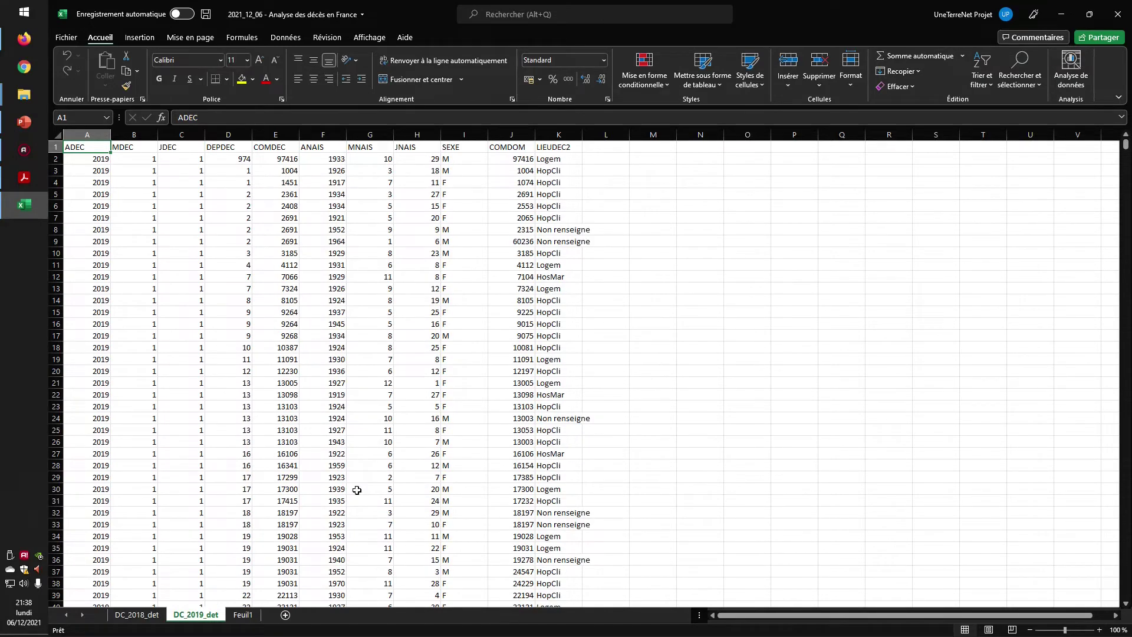
Open DC_20202021_det from the 2021-11-19_detail folder in Excel and accept the warning about the data set size
{"action": "left_click", "coordinate": [24, 95]}
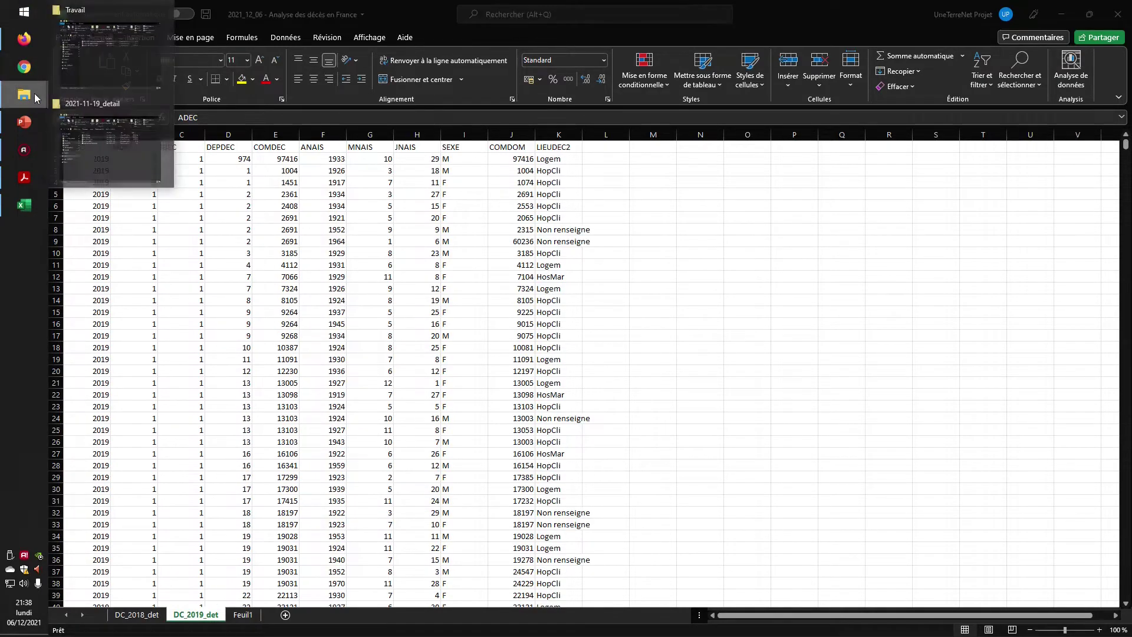
{"action": "left_click", "coordinate": [88, 146]}
{"action": "left_click", "coordinate": [416, 305]}
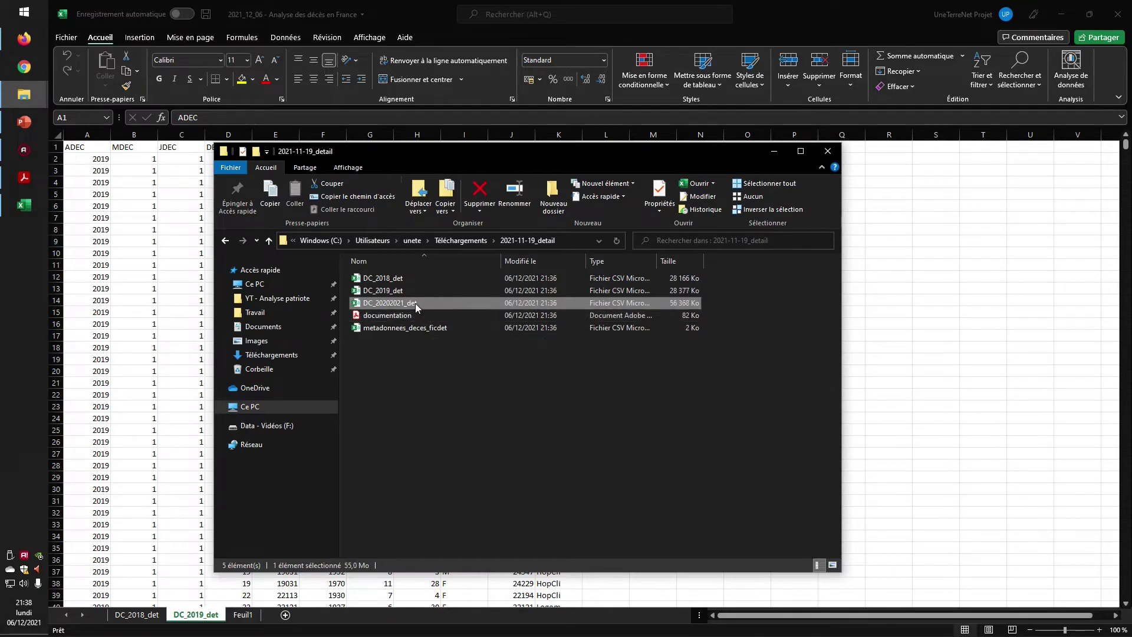
{"action": "double_click", "coordinate": [416, 304]}
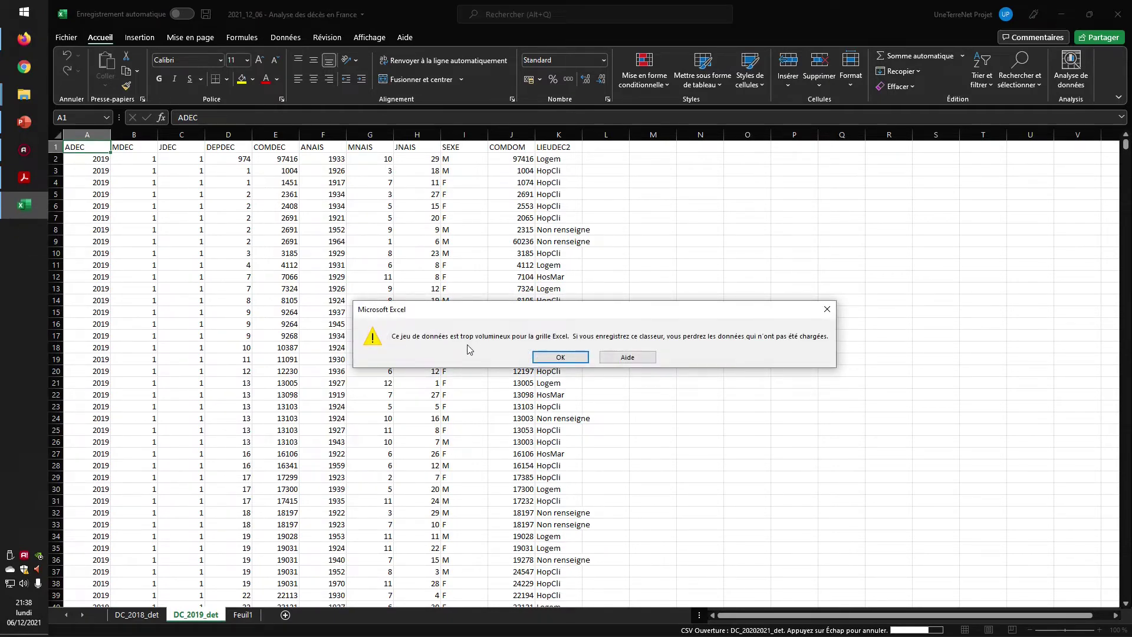
{"action": "left_click", "coordinate": [559, 357]}
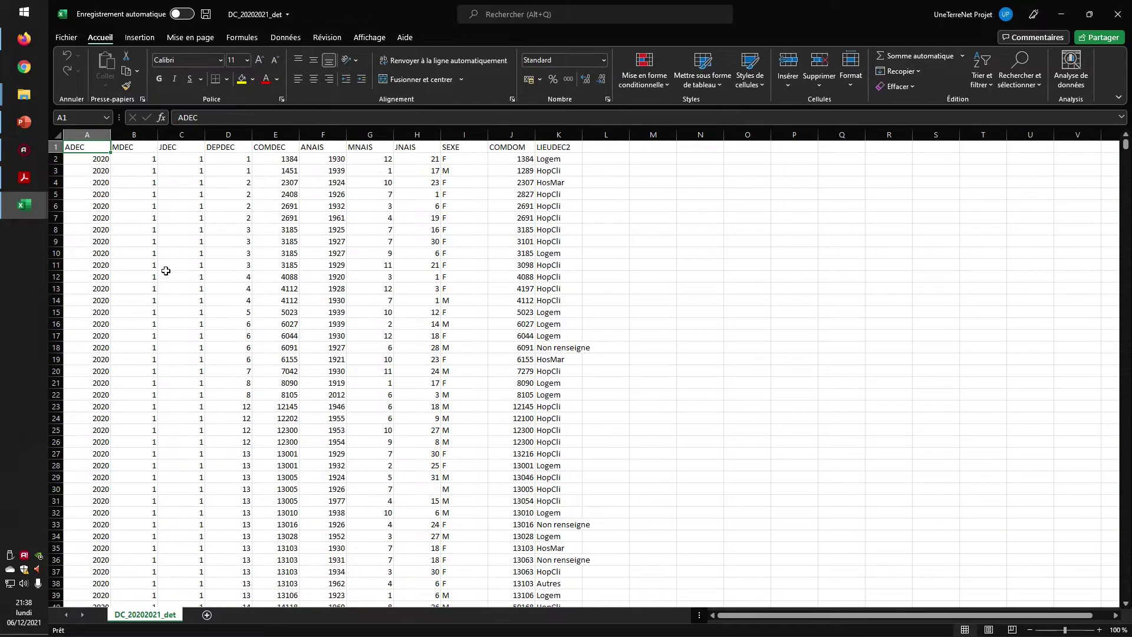
Examine the last rows of the DC_20202021_det sheet and return to its first cell
{"action": "left_click", "coordinate": [103, 310]}
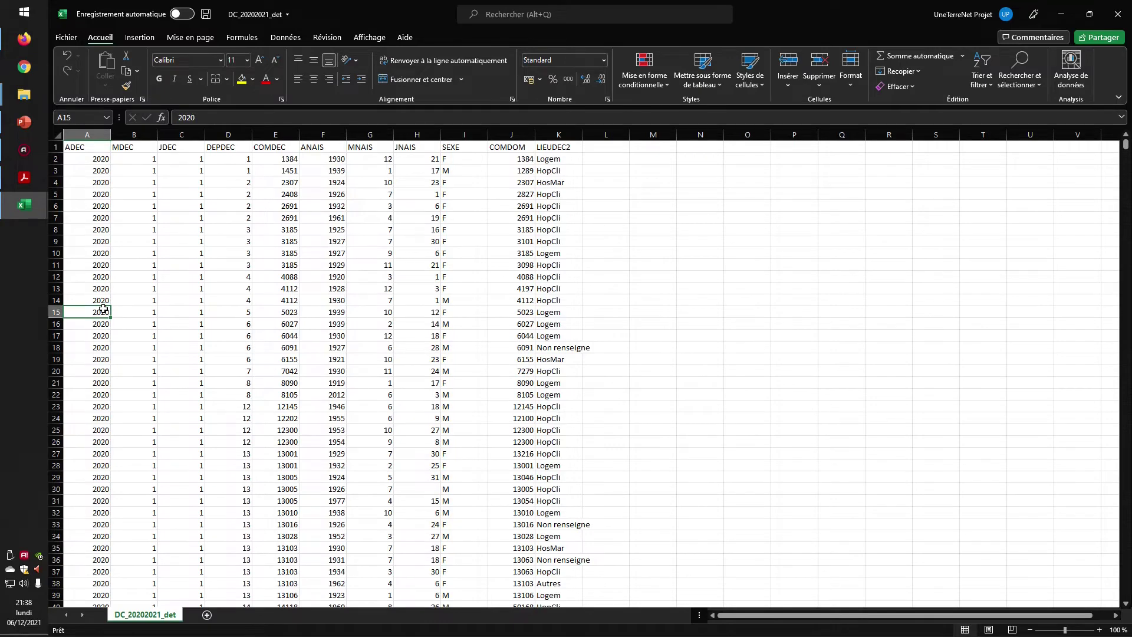
{"action": "key", "text": "ctrl+Down"}
{"action": "scroll", "coordinate": [121, 436], "scroll_direction": "down", "scroll_amount": 2}
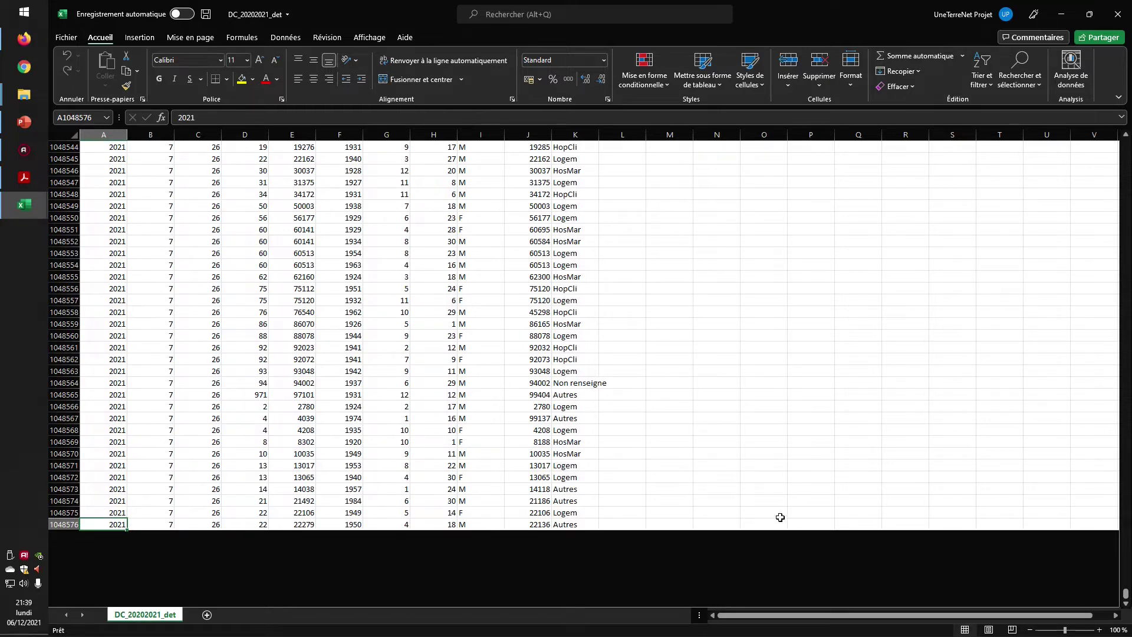
{"action": "scroll", "coordinate": [103, 427], "scroll_direction": "down", "scroll_amount": 3}
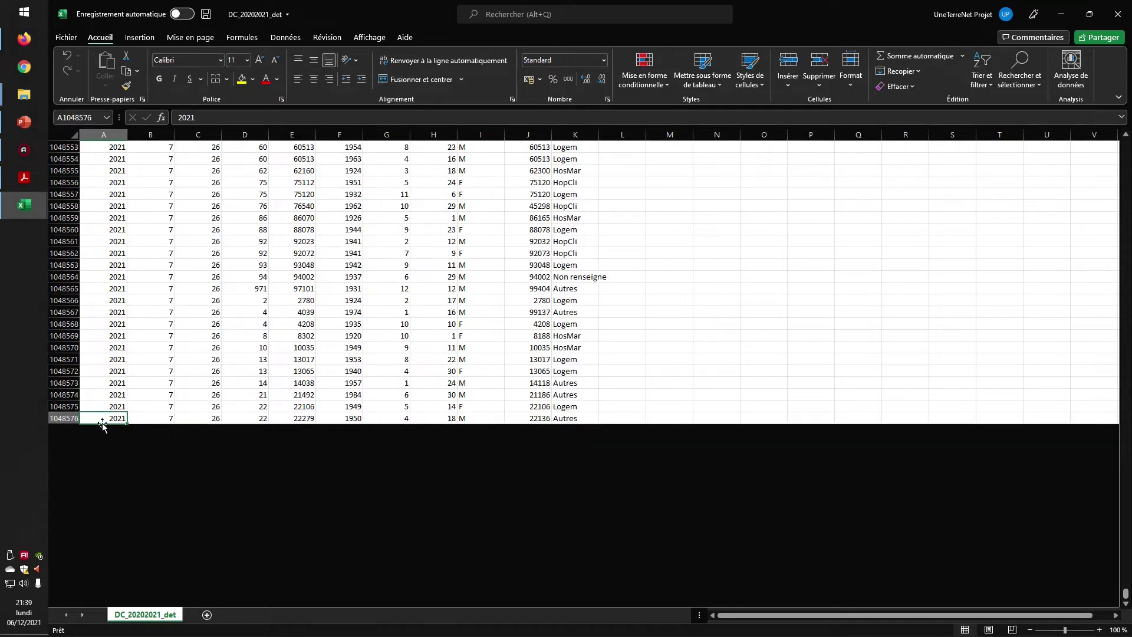
{"action": "key", "text": "ctrl+Home"}
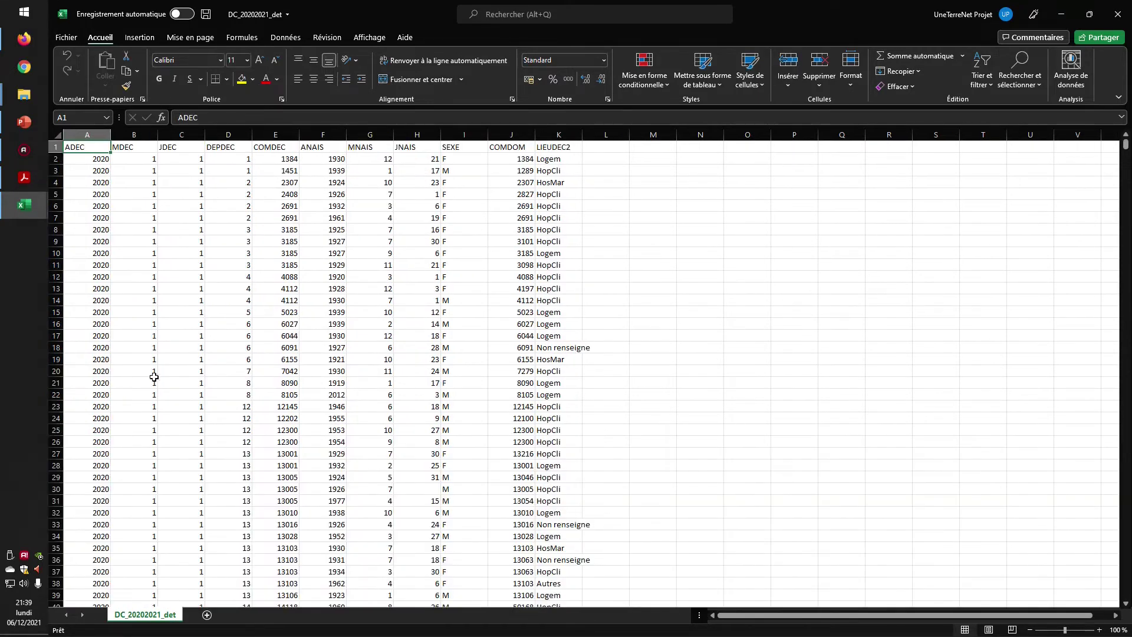
Find the first 2021 entry in the ADEC column and delete all rows from there to the end of the sheet
{"action": "left_click", "coordinate": [87, 134]}
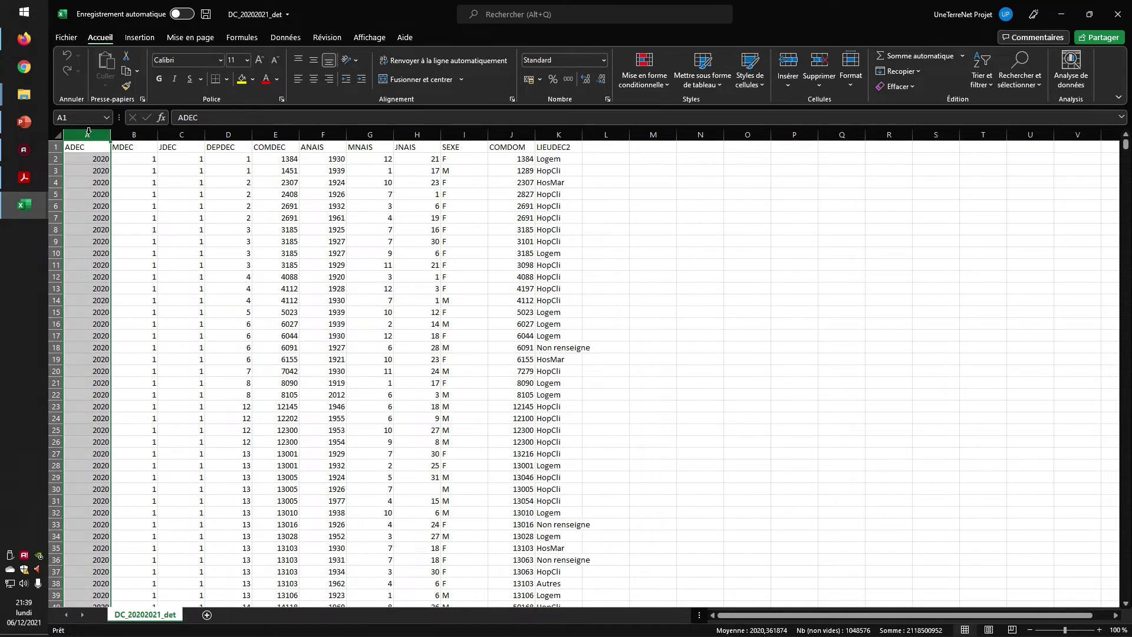
{"action": "key", "text": "ctrl+f"}
{"action": "type", "text": "2021"}
{"action": "key", "text": "Return"}
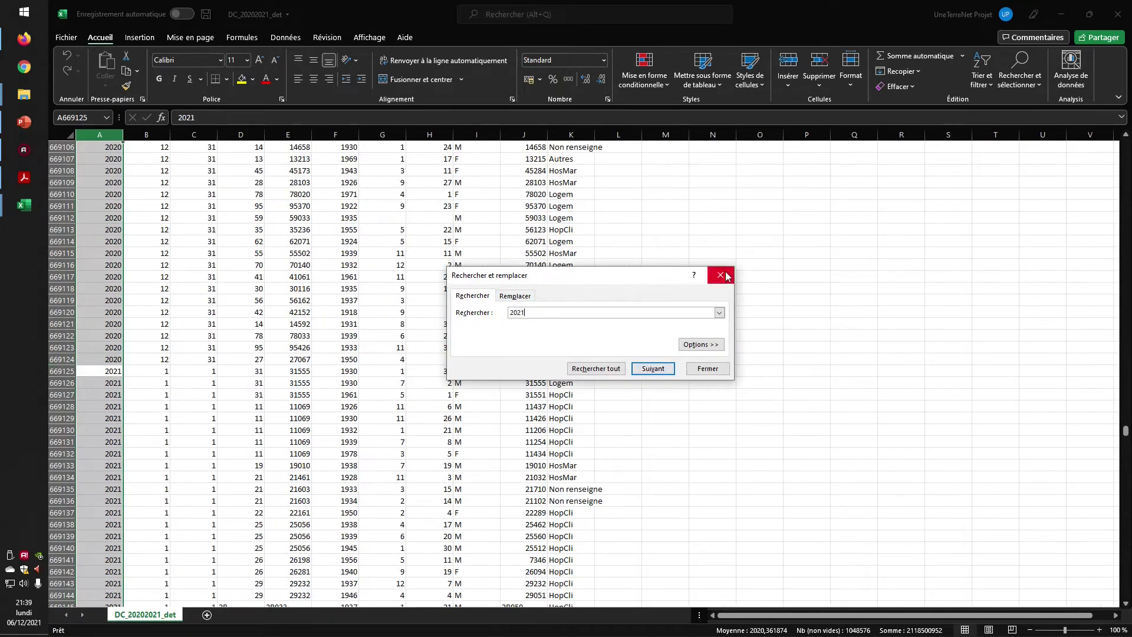
{"action": "left_click", "coordinate": [722, 276]}
{"action": "left_click", "coordinate": [63, 371]}
{"action": "key", "text": "ctrl+shift+Down"}
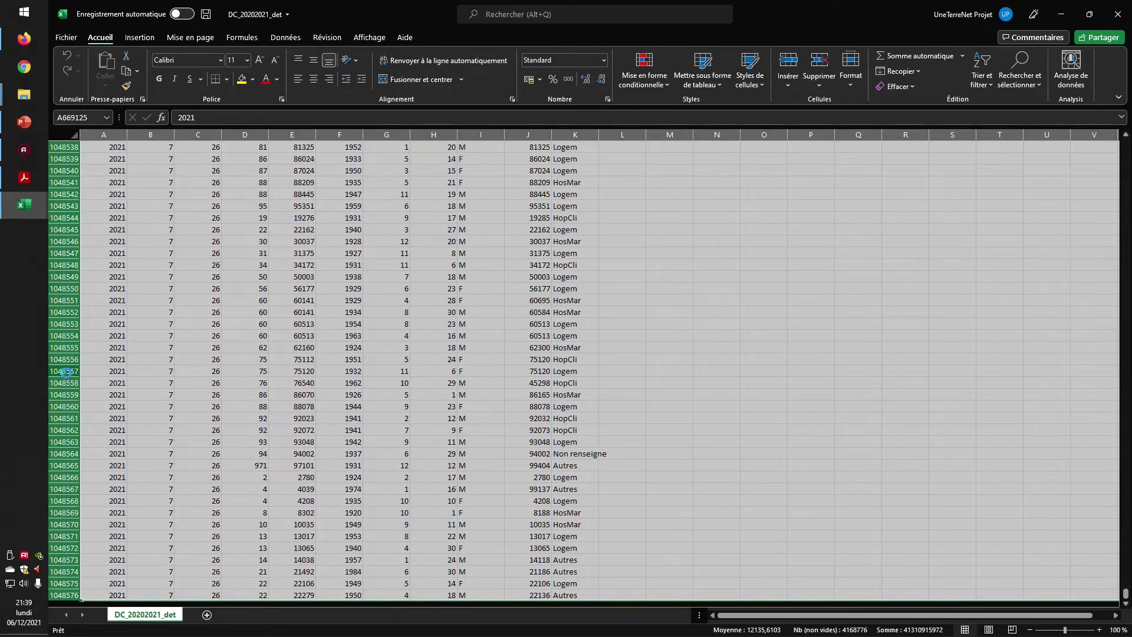
{"action": "key", "text": "ctrl+BackSpace"}
Rename the DC_20202021_det sheet as DC_2020_det
{"action": "double_click", "coordinate": [161, 616]}
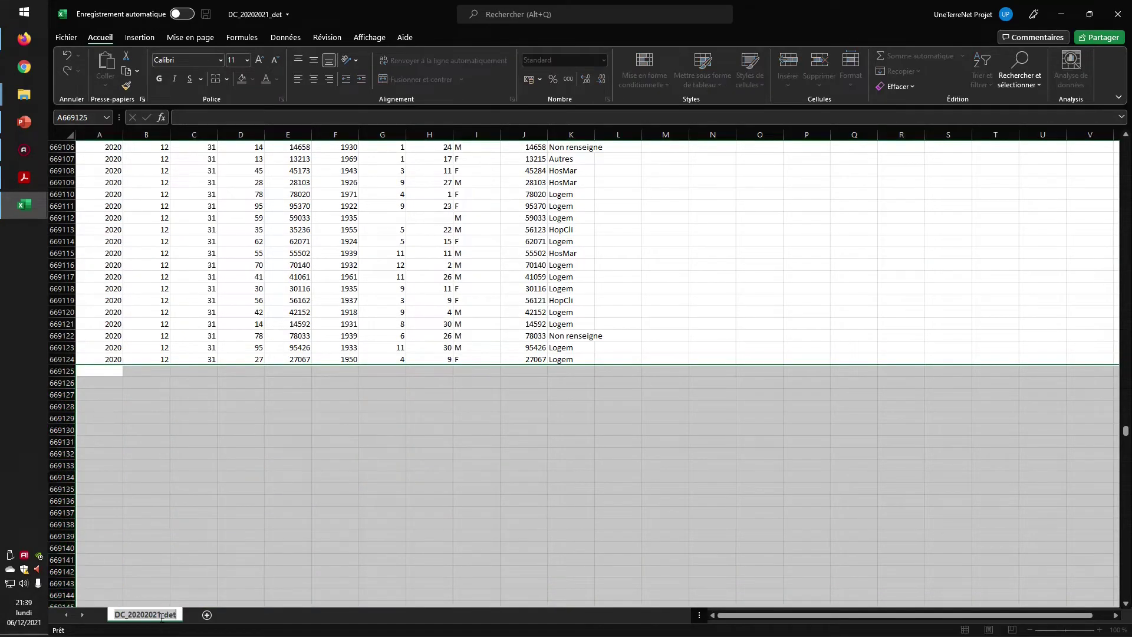
{"action": "left_click", "coordinate": [161, 615]}
{"action": "left_click_drag", "start_coordinate": [161, 614], "coordinate": [144, 615]}
{"action": "key", "text": "Delete"}
{"action": "left_click", "coordinate": [189, 559]}
Move the DC_2020_det sheet into the workbook "2021_12_06 - Analyse des décès en France.xlsx", placed before Feuil1
{"action": "right_click", "coordinate": [140, 616]}
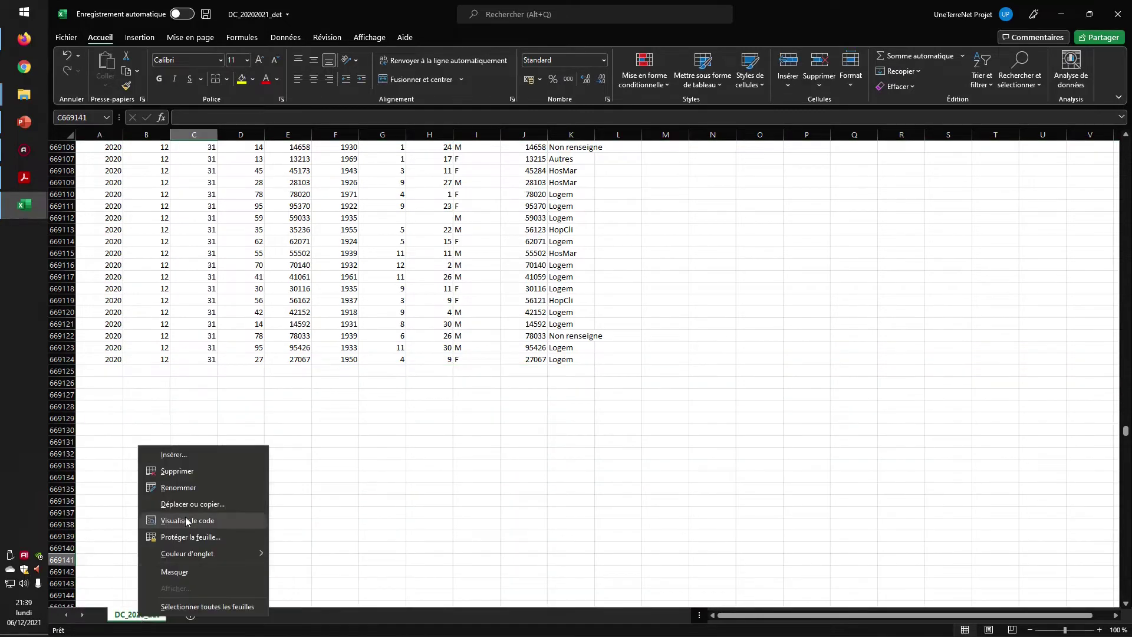
{"action": "left_click", "coordinate": [194, 504]}
{"action": "left_click", "coordinate": [210, 476]}
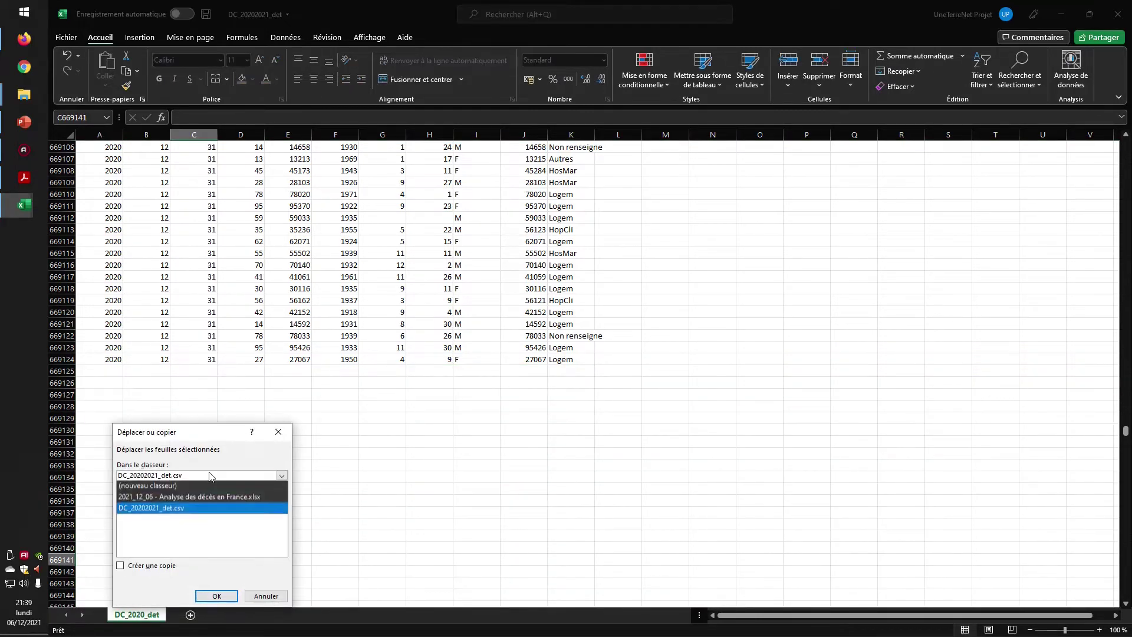
{"action": "left_click", "coordinate": [177, 496]}
{"action": "left_click", "coordinate": [127, 514]}
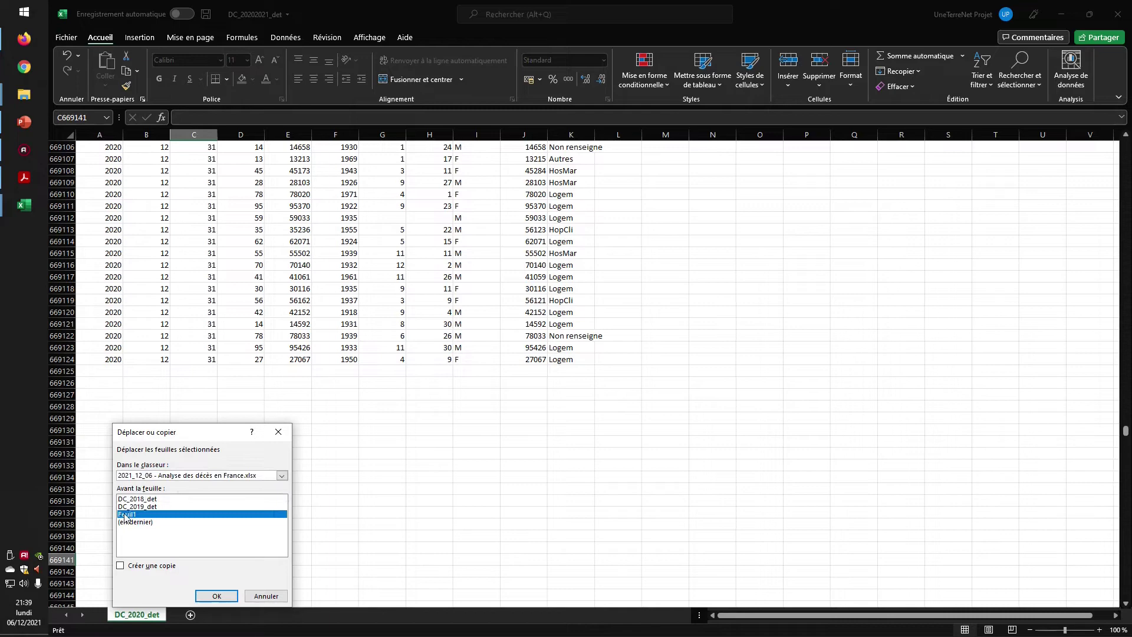
{"action": "left_click", "coordinate": [217, 596]}
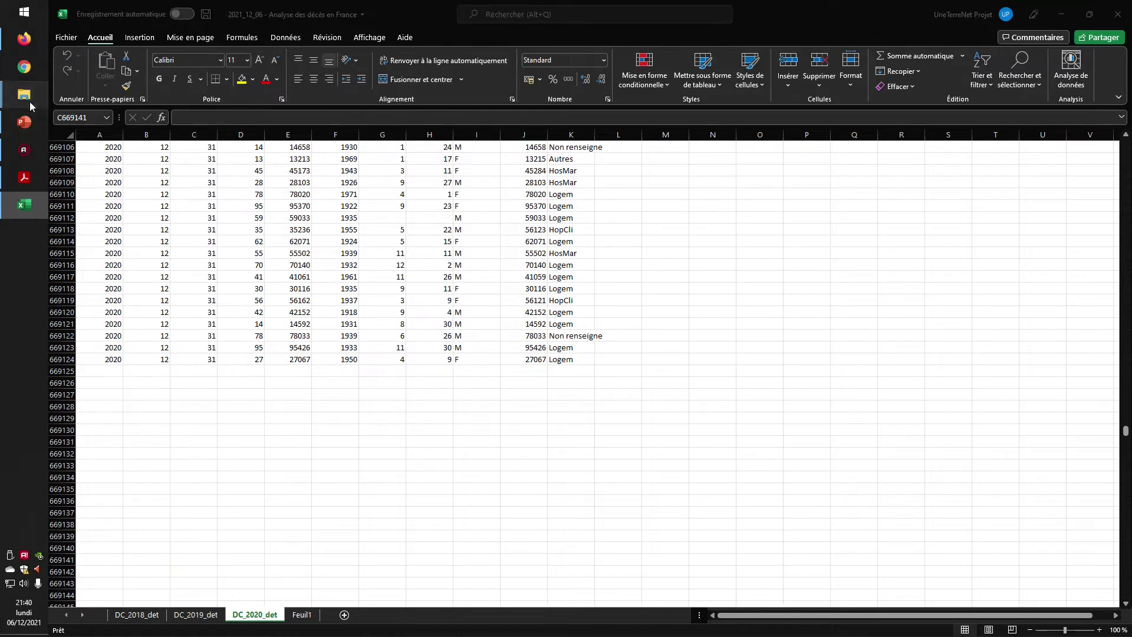
Switch to the 2021-11-19_detail folder and rename the DC_20202021_det file as DC_2020_det
{"action": "mouse_move", "coordinate": [30, 105]}
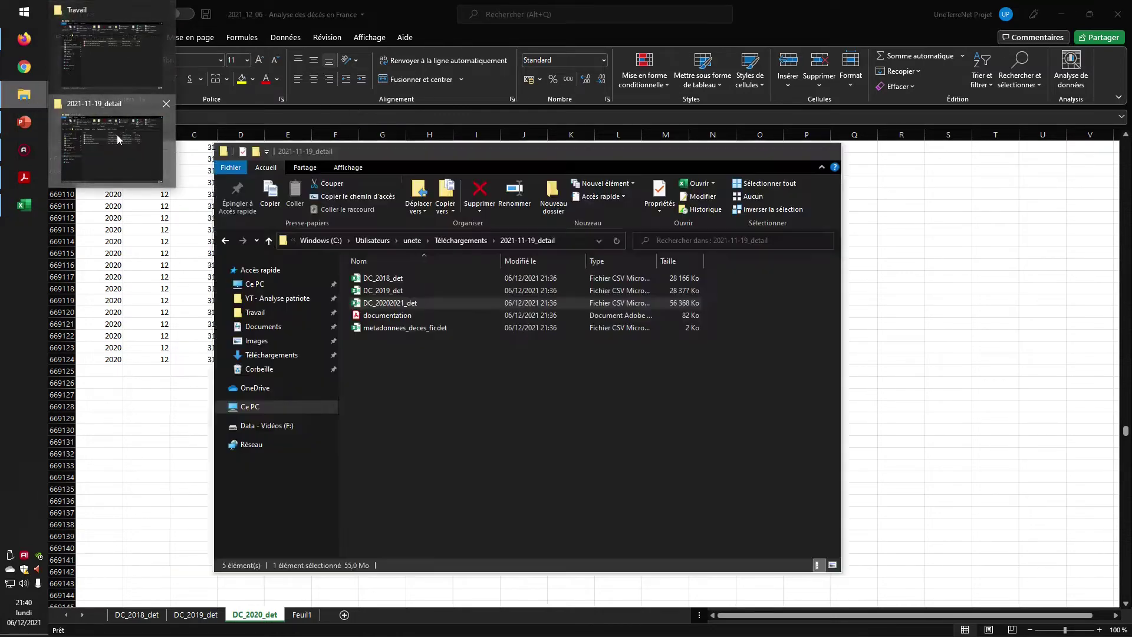
{"action": "left_click", "coordinate": [117, 135]}
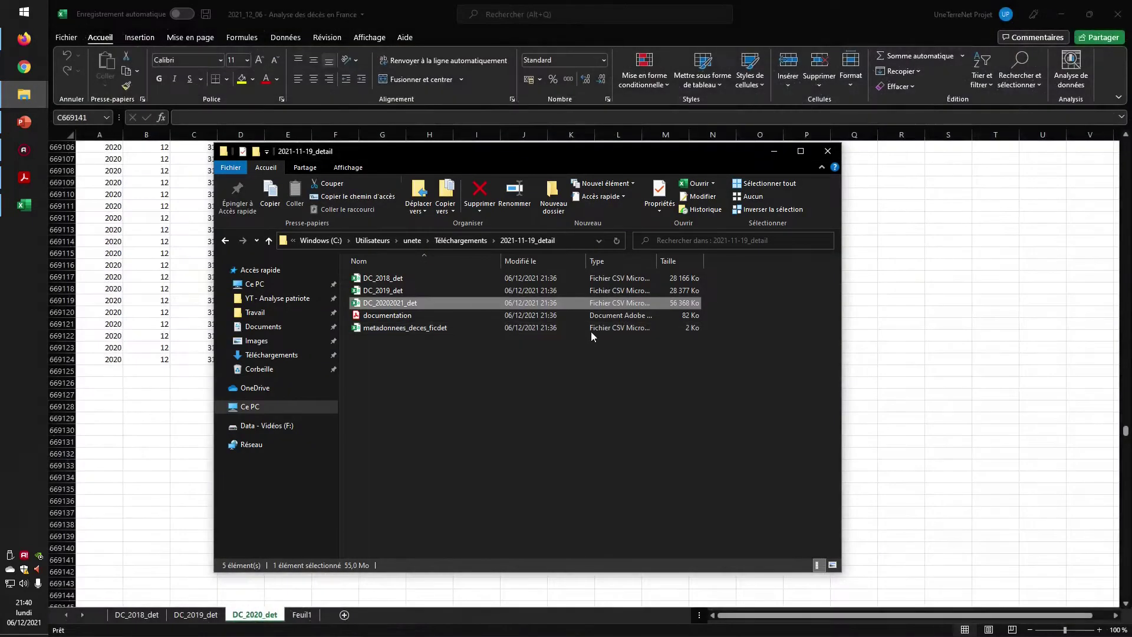
{"action": "left_click", "coordinate": [432, 304]}
{"action": "left_click_drag", "start_coordinate": [406, 302], "coordinate": [395, 303]}
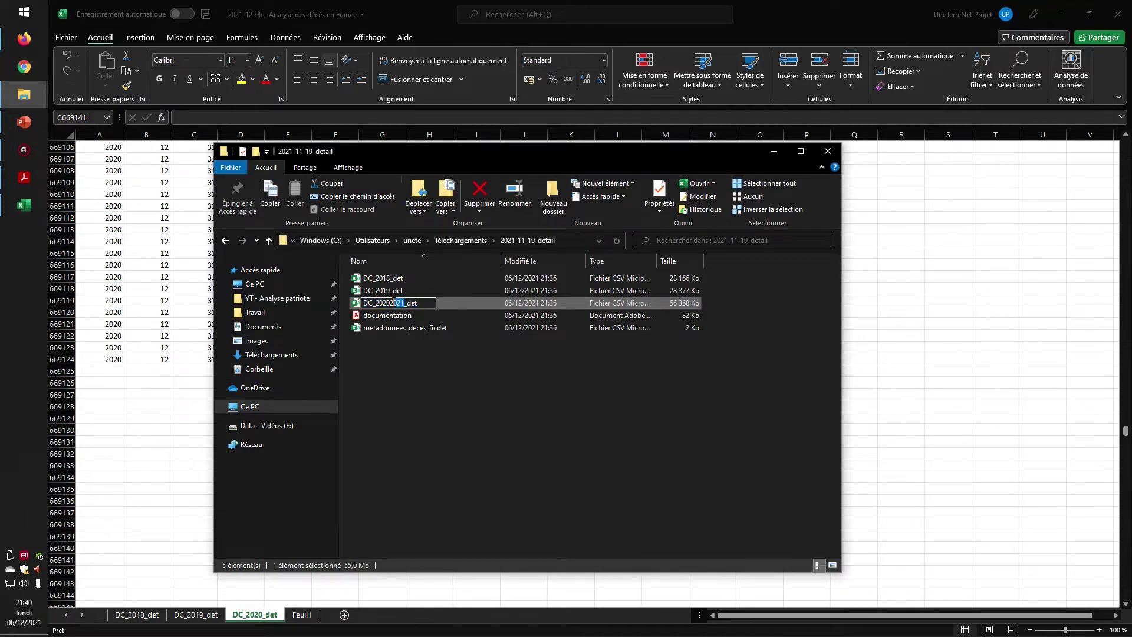
{"action": "key", "text": "Delete"}
{"action": "key", "text": "Return"}
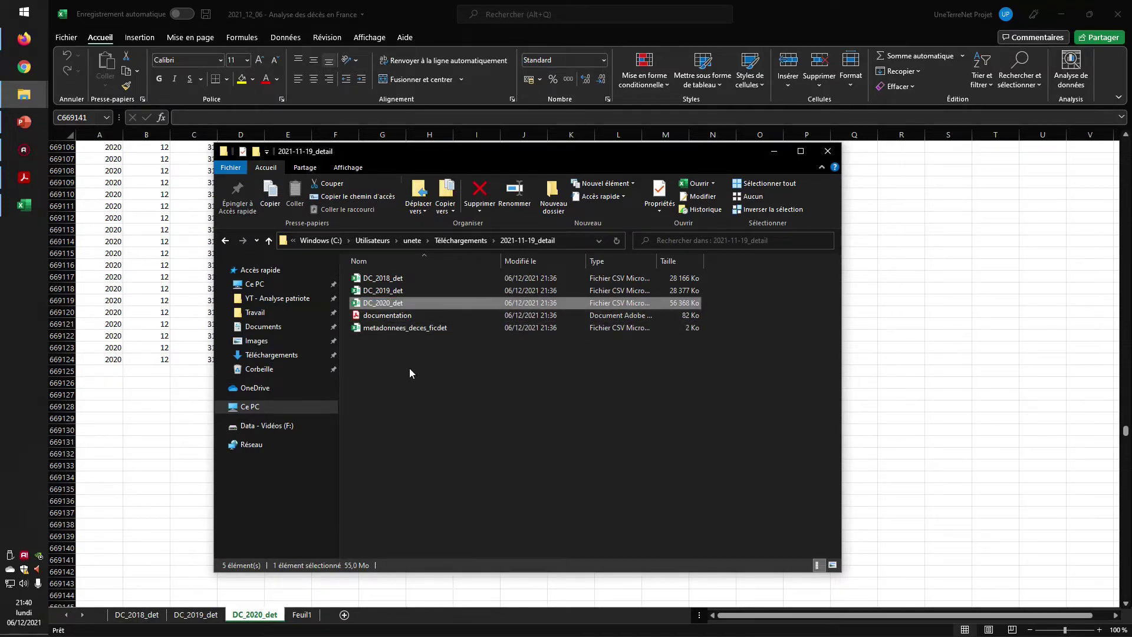
Duplicate the DC_2020_det file in the same folder and name the copy DC_2021_det
{"action": "key", "text": "ctrl+c"}
{"action": "key", "text": "ctrl+v"}
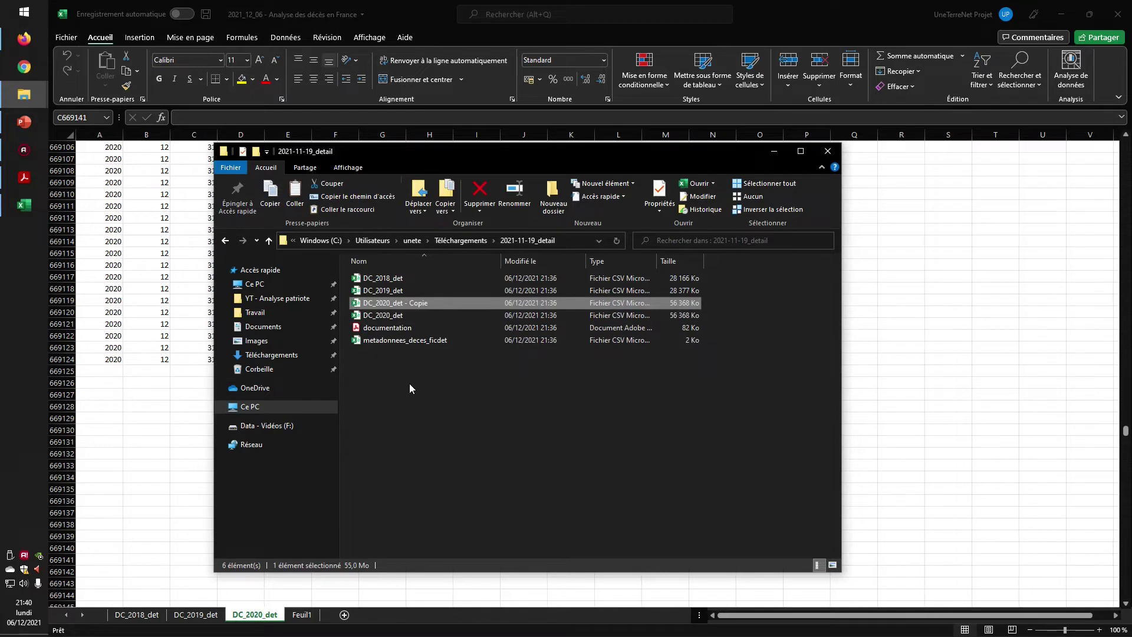
{"action": "key", "text": "F2"}
{"action": "left_click_drag", "start_coordinate": [428, 303], "coordinate": [403, 302]}
{"action": "key", "text": "Delete"}
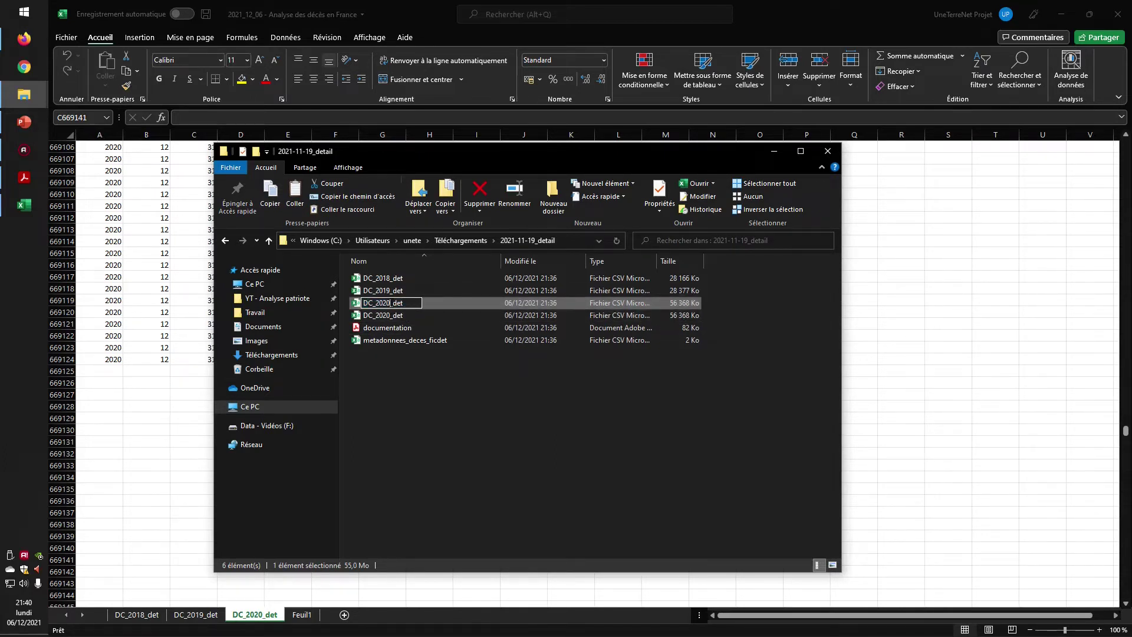
{"action": "key", "text": "BackSpace"}
{"action": "type", "text": "1"}
{"action": "key", "text": "Return"}
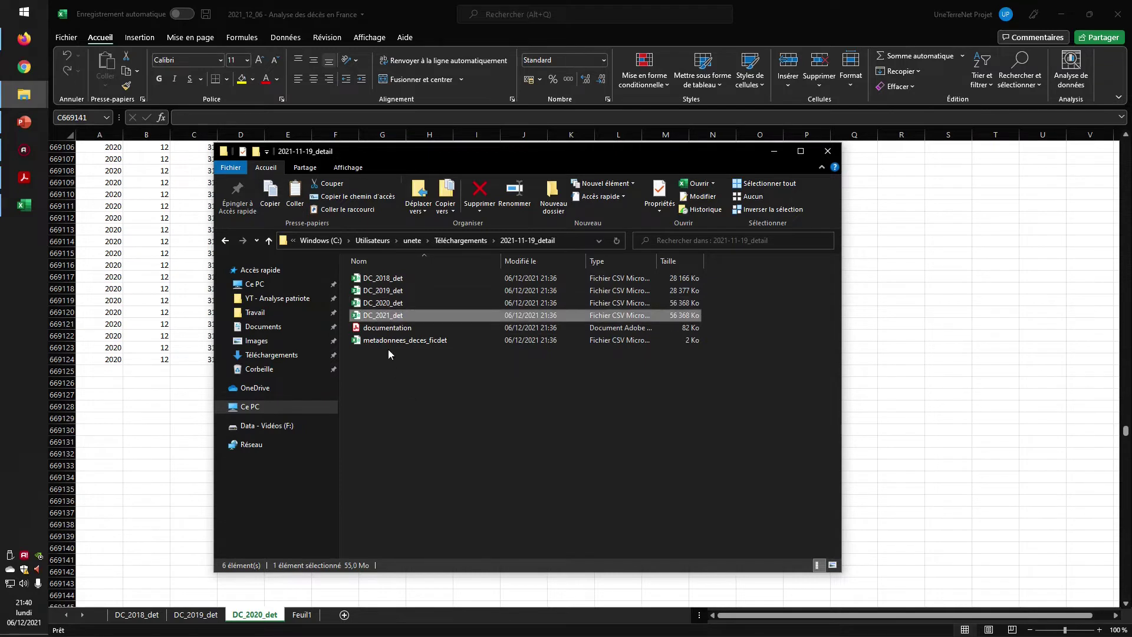
Open DC_2021_det in Notepad++ and maximize its window
{"action": "right_click", "coordinate": [407, 317]}
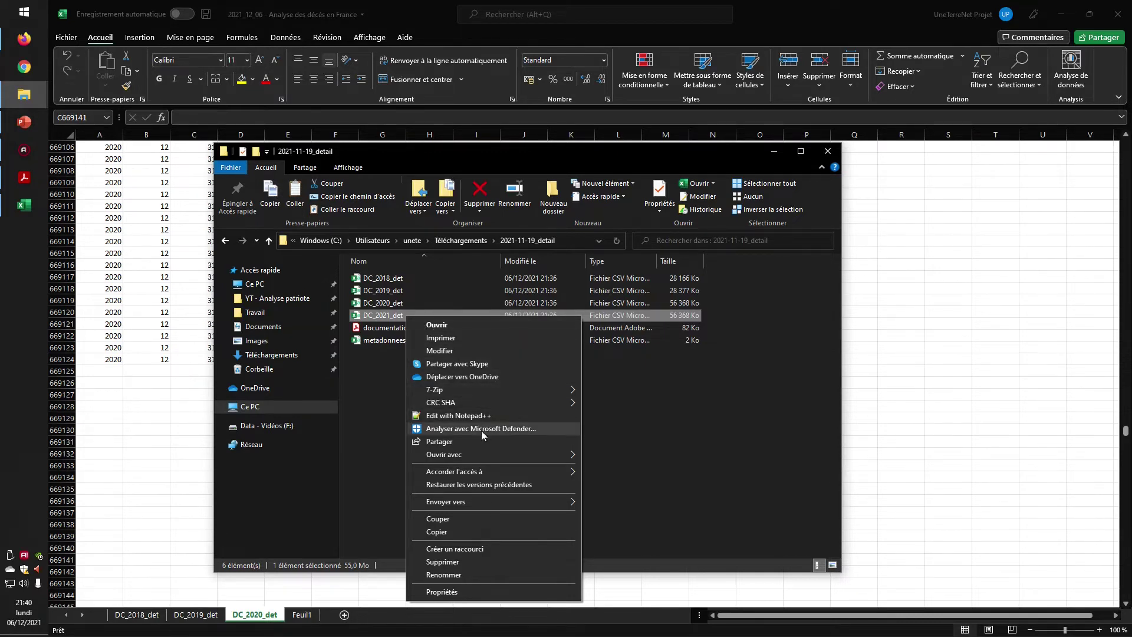
{"action": "mouse_move", "coordinate": [481, 455]}
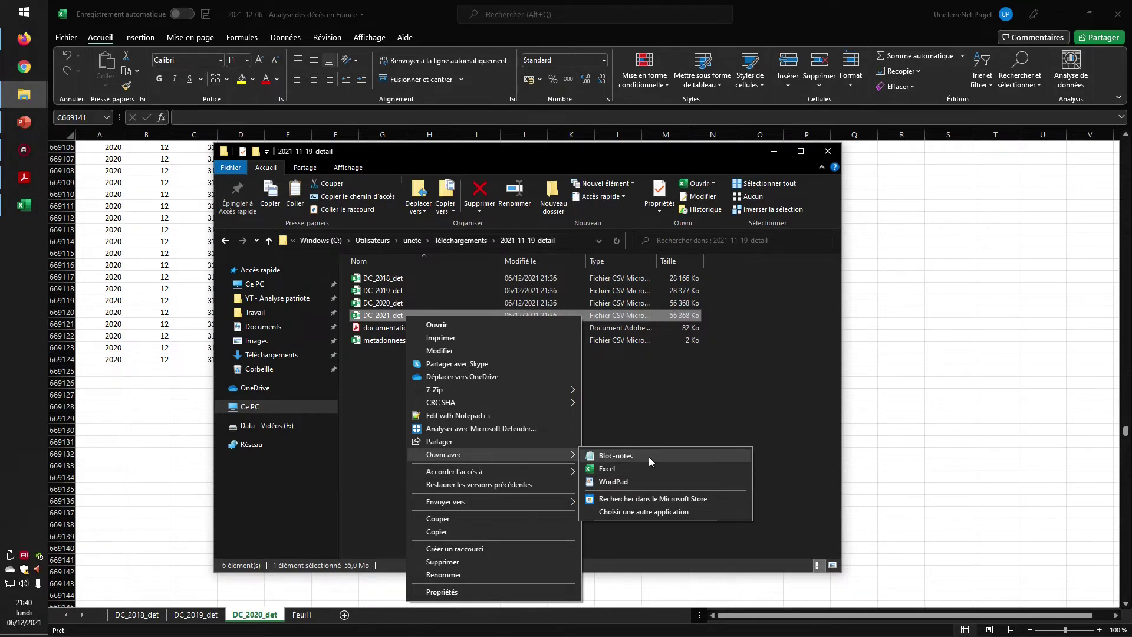
{"action": "left_click", "coordinate": [502, 415]}
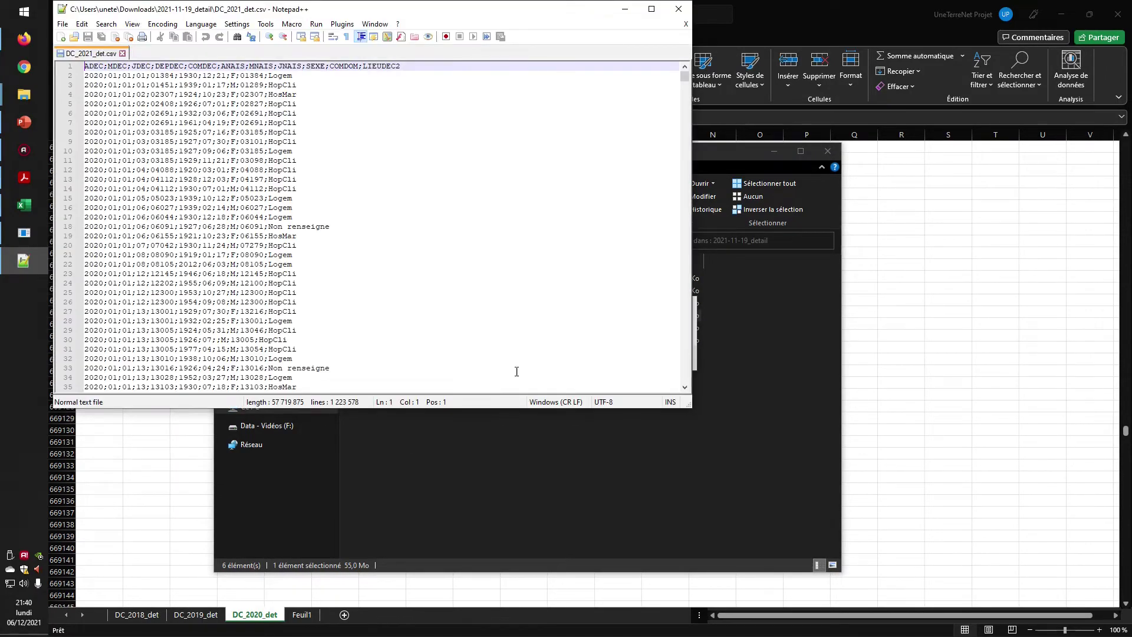
{"action": "left_click", "coordinate": [652, 9]}
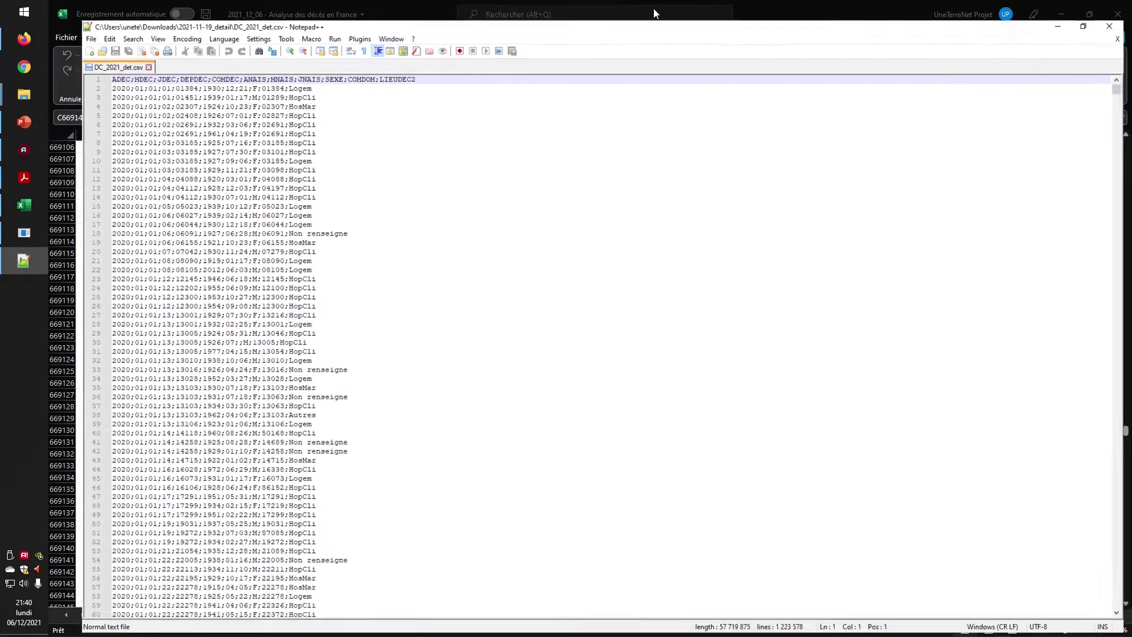
{"action": "left_click", "coordinate": [101, 66]}
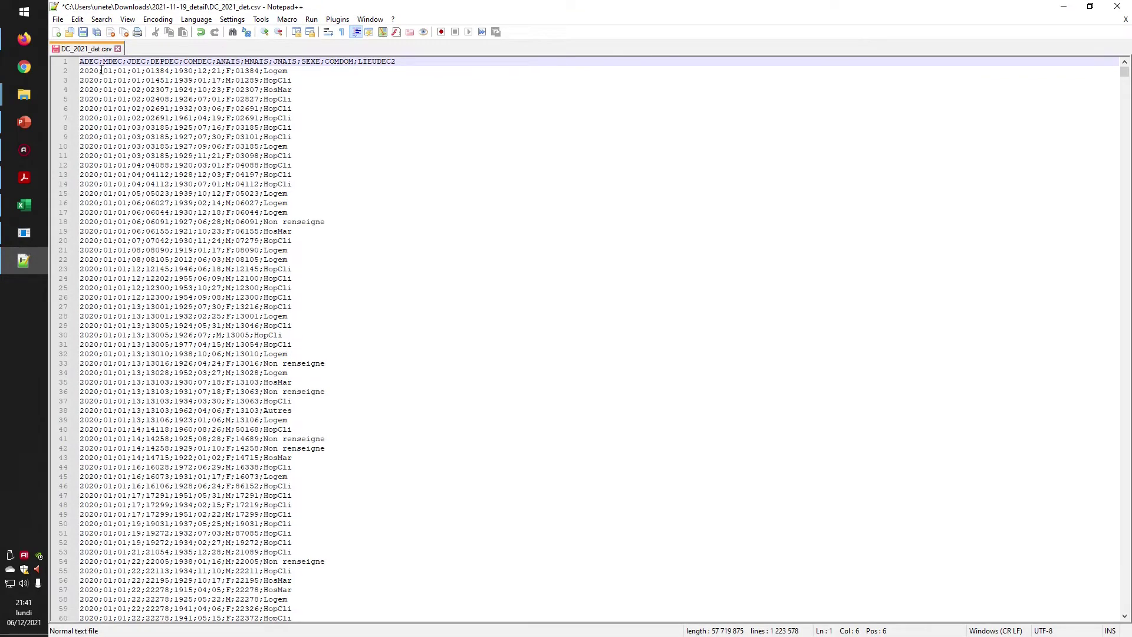
Find the first "2021;01" record and delete every 2020 record between the header line and it, including the leftover blank line
{"action": "key", "text": "ctrl+f"}
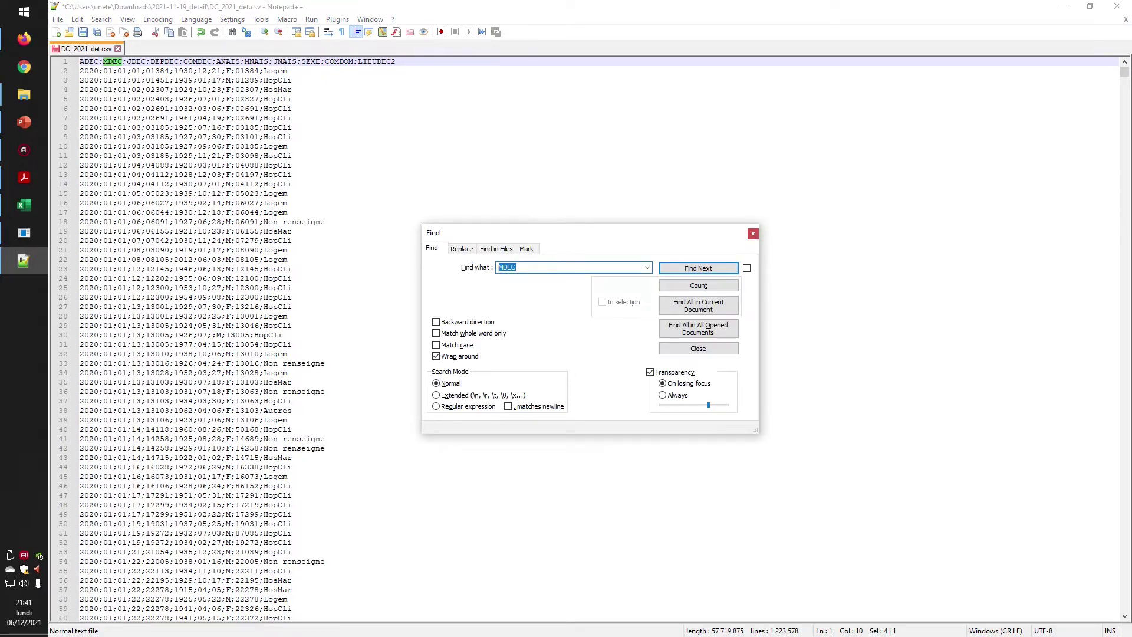
{"action": "type", "text": "2021;01"}
{"action": "left_click", "coordinate": [696, 272]}
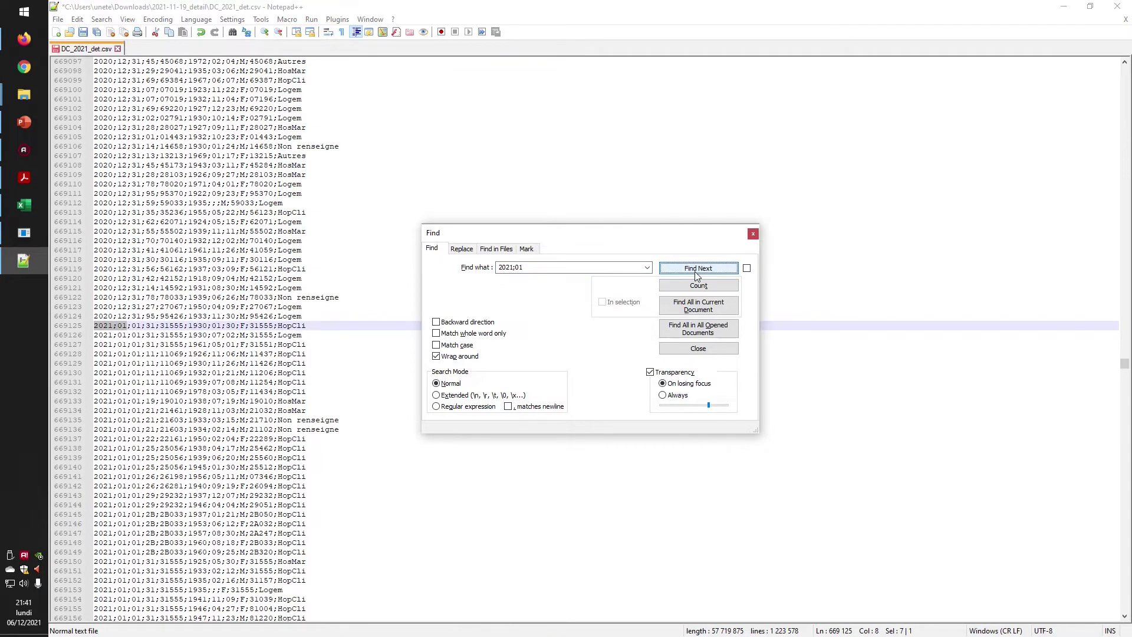
{"action": "left_click", "coordinate": [753, 233]}
{"action": "left_click", "coordinate": [122, 327]}
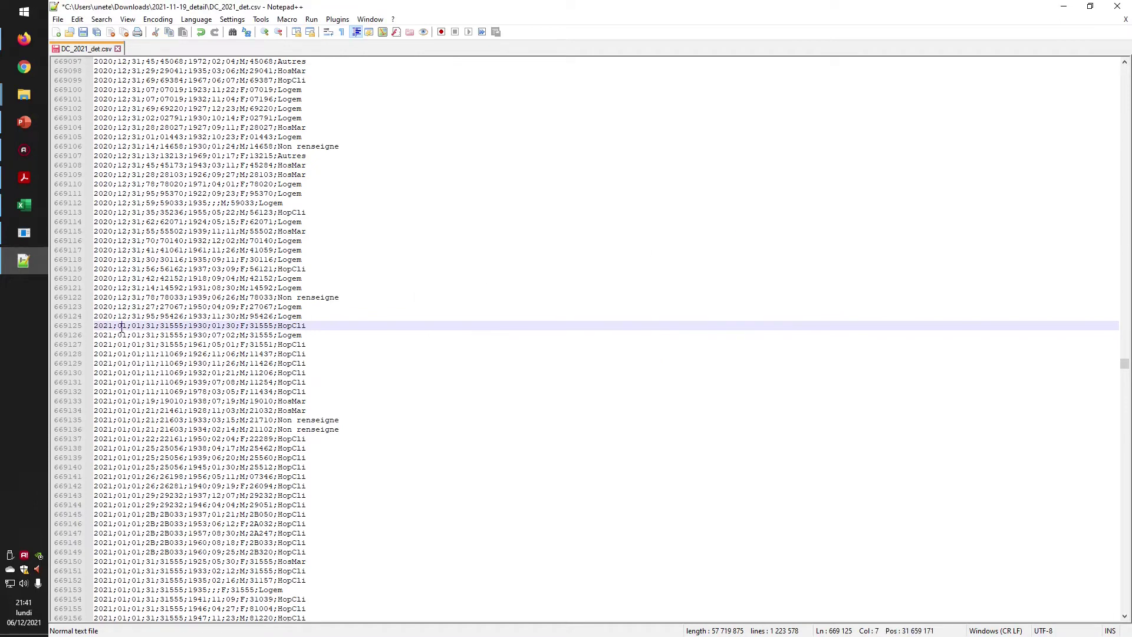
{"action": "left_click_drag", "start_coordinate": [314, 318], "coordinate": [94, 316]}
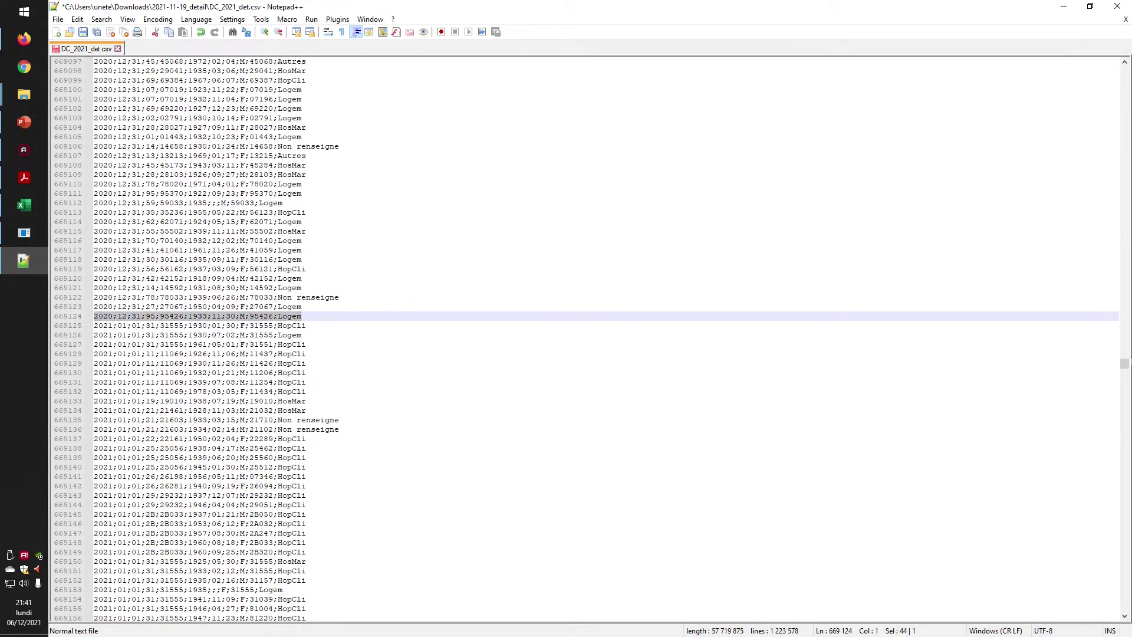
{"action": "left_click_drag", "start_coordinate": [1124, 363], "coordinate": [1113, 66]}
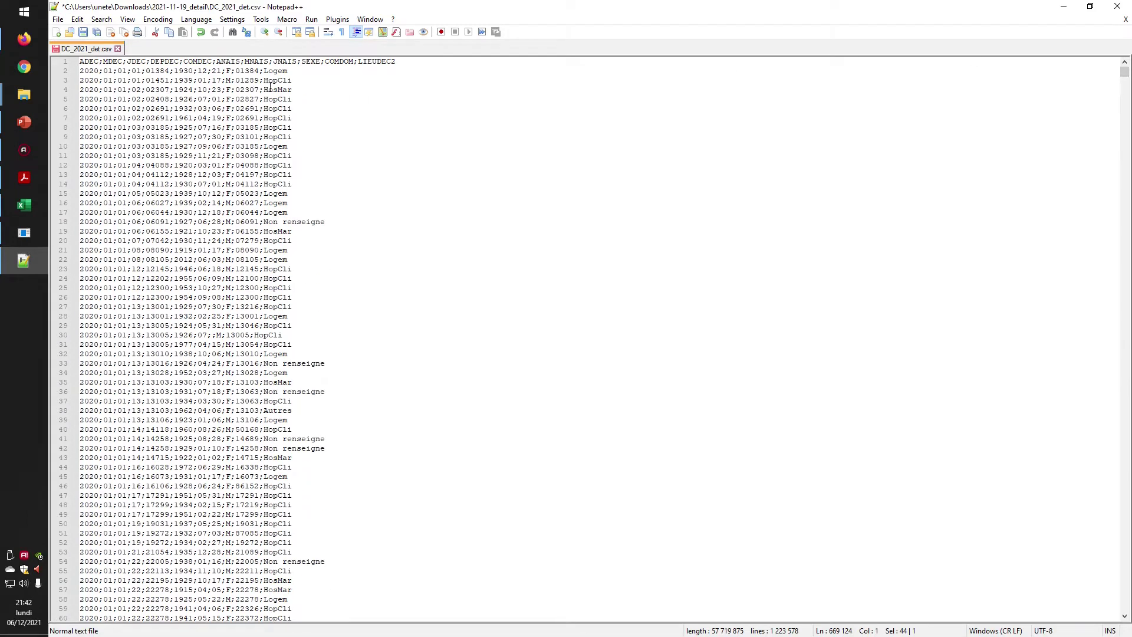
{"action": "left_click", "coordinate": [68, 71], "text": "shift"}
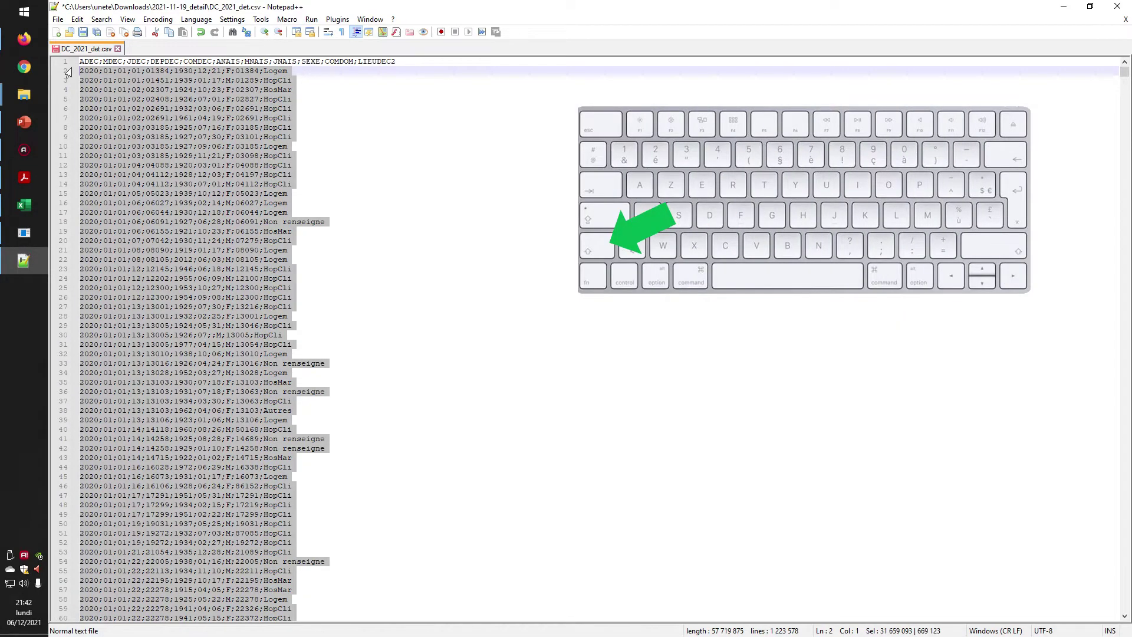
{"action": "key", "text": "Delete"}
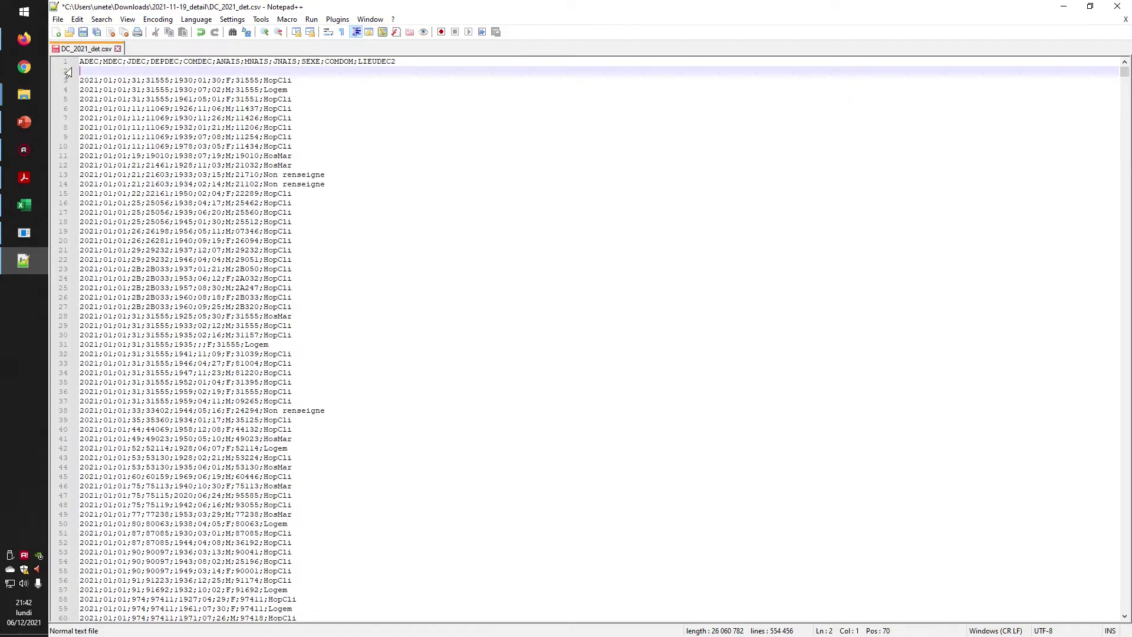
{"action": "key", "text": "Delete"}
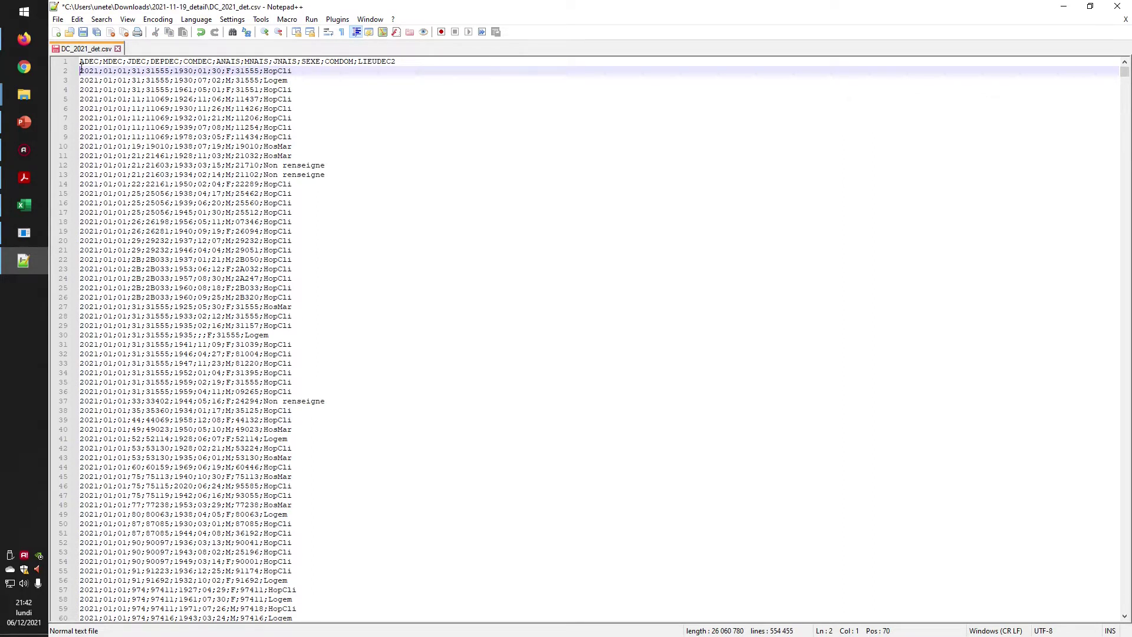
Save the edited DC_2021_det.csv and close Notepad++
{"action": "left_click", "coordinate": [82, 32]}
{"action": "left_click", "coordinate": [1118, 6]}
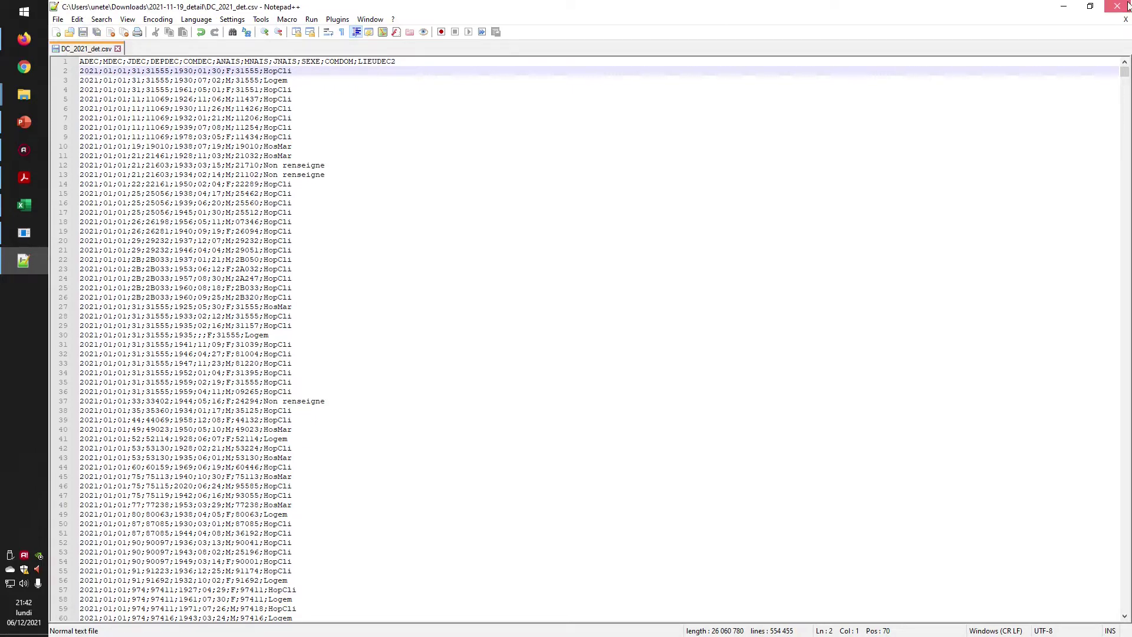
{"action": "key", "text": "Escape"}
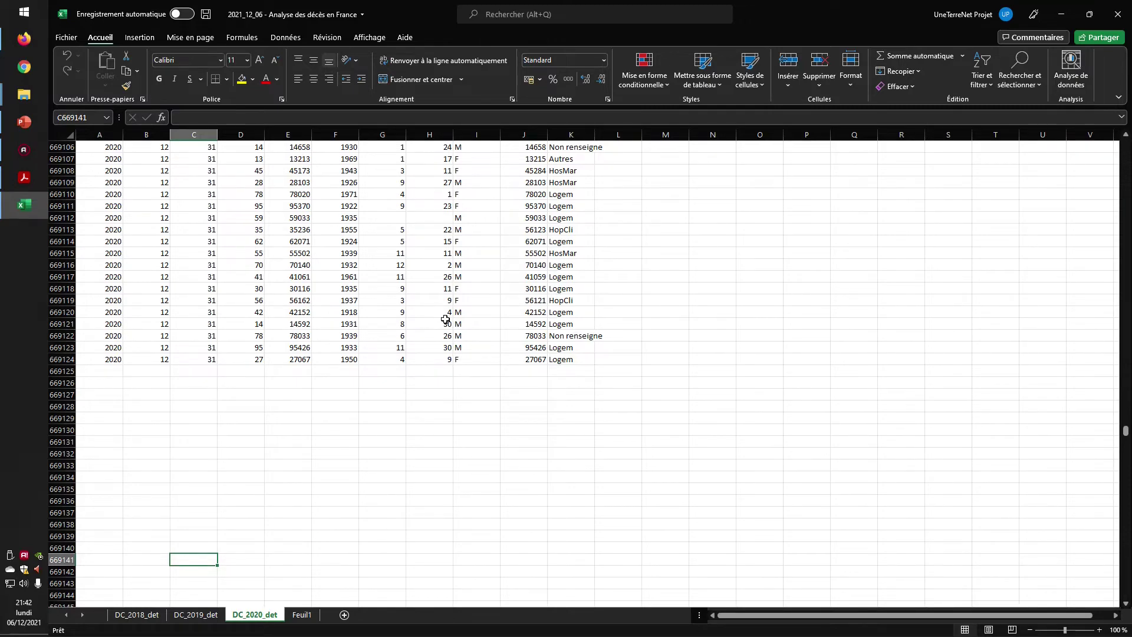
Copy the DC_2021_det sheet into the workbook "2021_12_06 - Analyse des décès en France.xlsx", placing it before Feuil1
{"action": "right_click", "coordinate": [151, 616]}
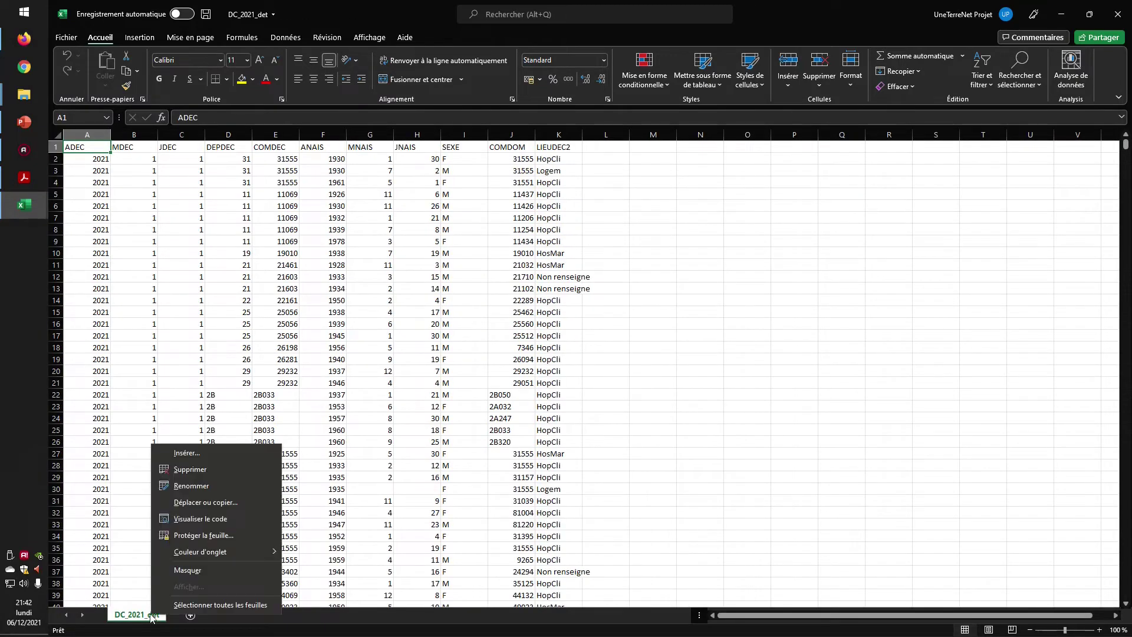
{"action": "mouse_move", "coordinate": [241, 553]}
{"action": "left_click", "coordinate": [205, 502]}
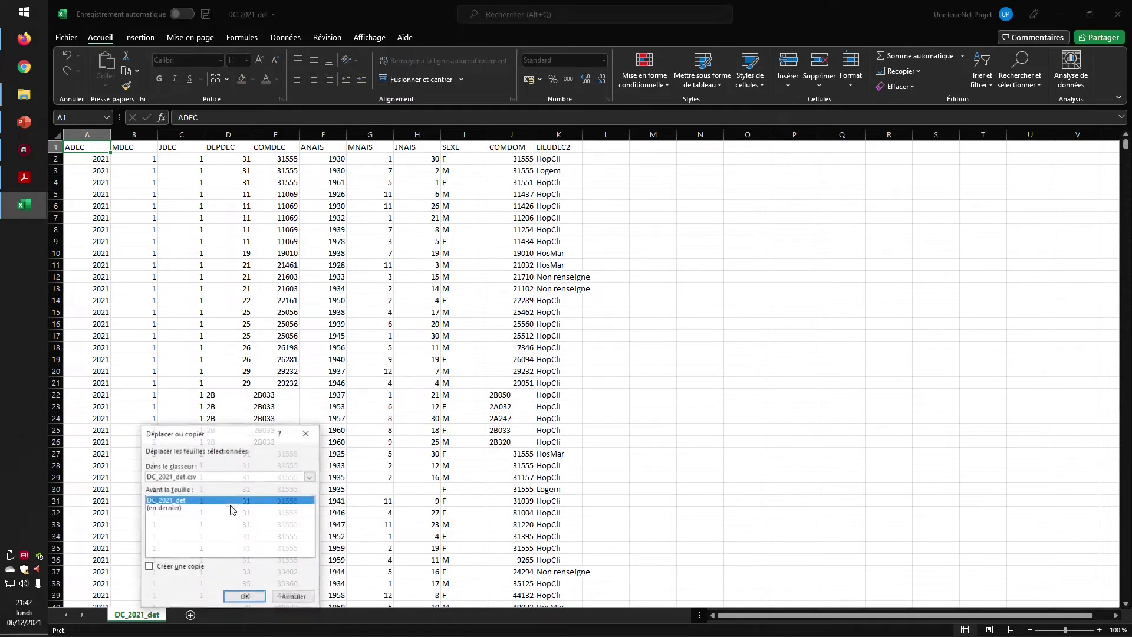
{"action": "left_click", "coordinate": [263, 476]}
{"action": "left_click", "coordinate": [195, 499]}
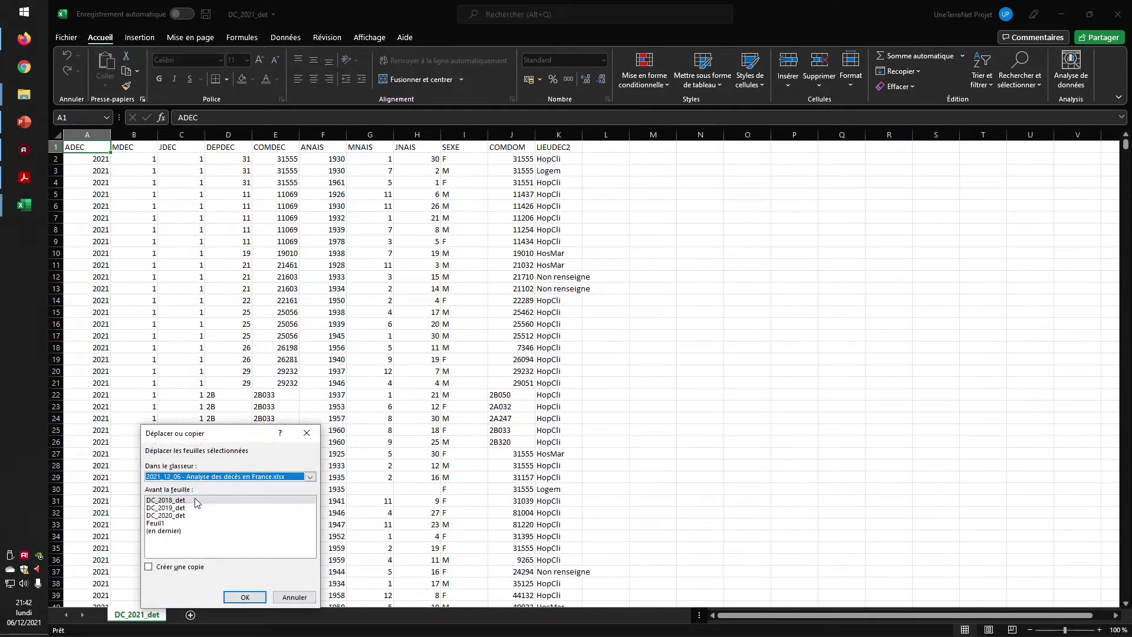
{"action": "left_click", "coordinate": [165, 523]}
{"action": "left_click", "coordinate": [198, 570]}
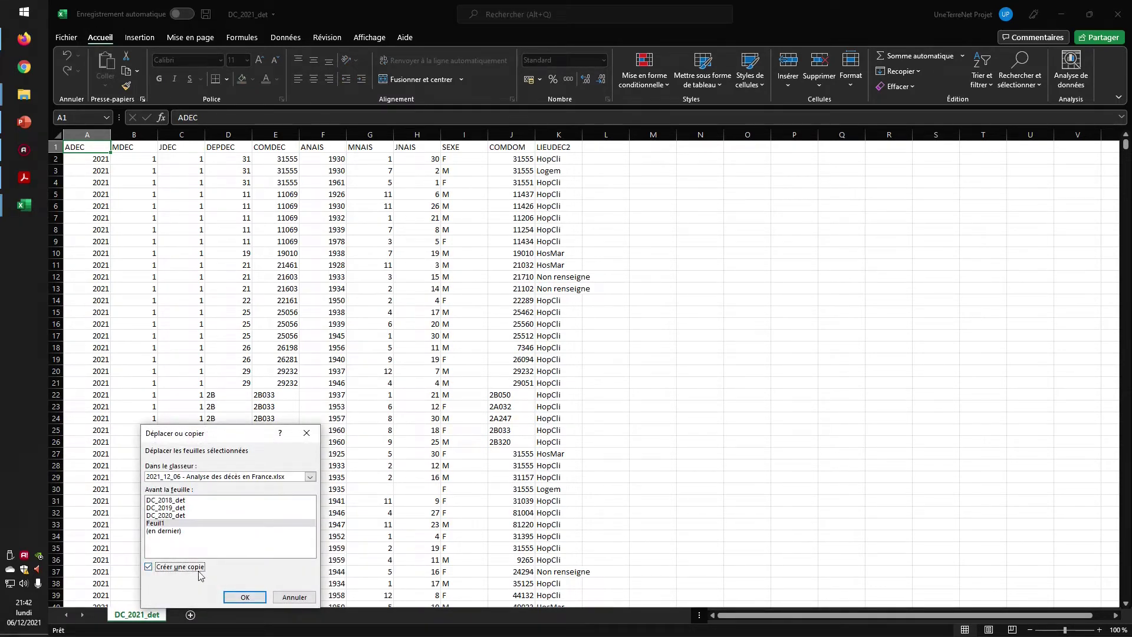
{"action": "left_click", "coordinate": [238, 598]}
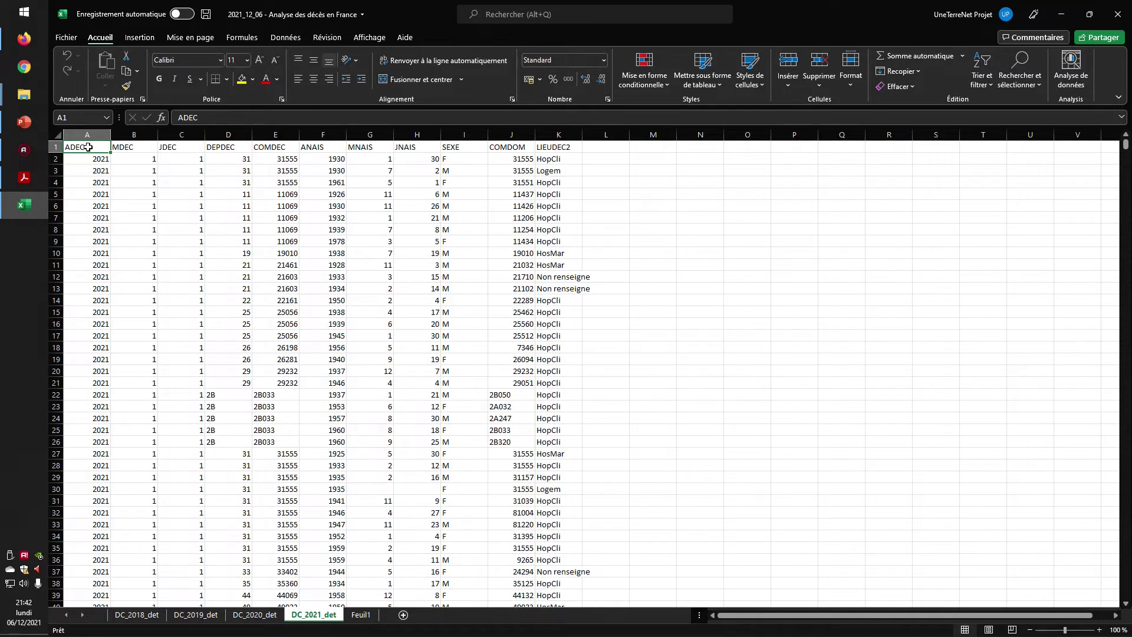
Review the column headers of the DC_2021_det sheet, from the death date fields through the birth date fields to SEXE
{"action": "left_click", "coordinate": [140, 149]}
{"action": "left_click", "coordinate": [175, 146]}
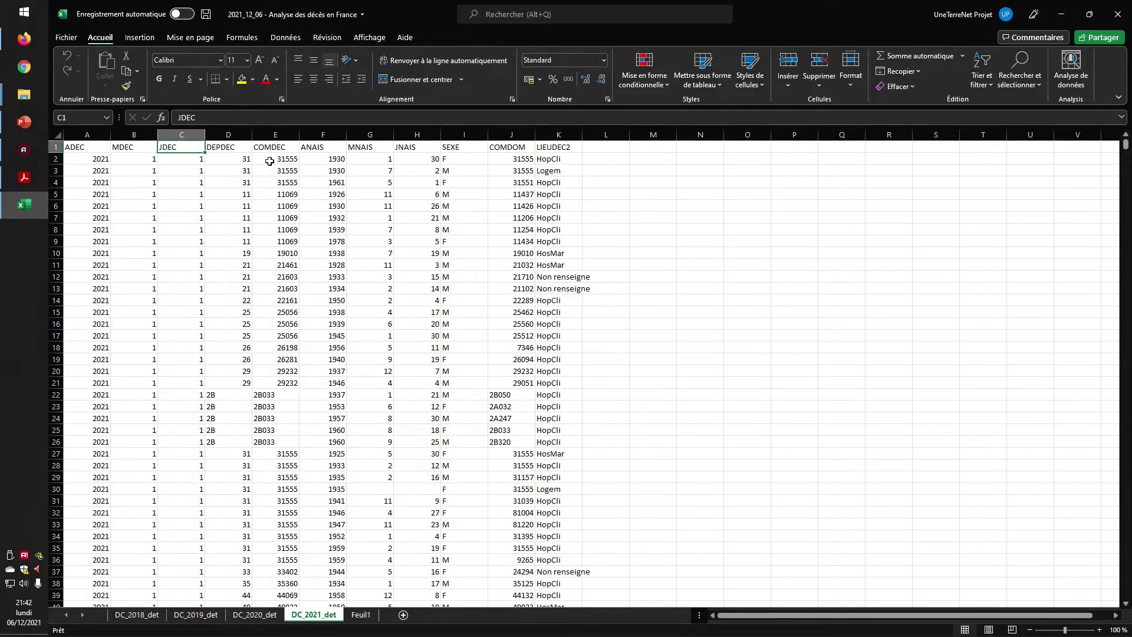
{"action": "left_click", "coordinate": [249, 152]}
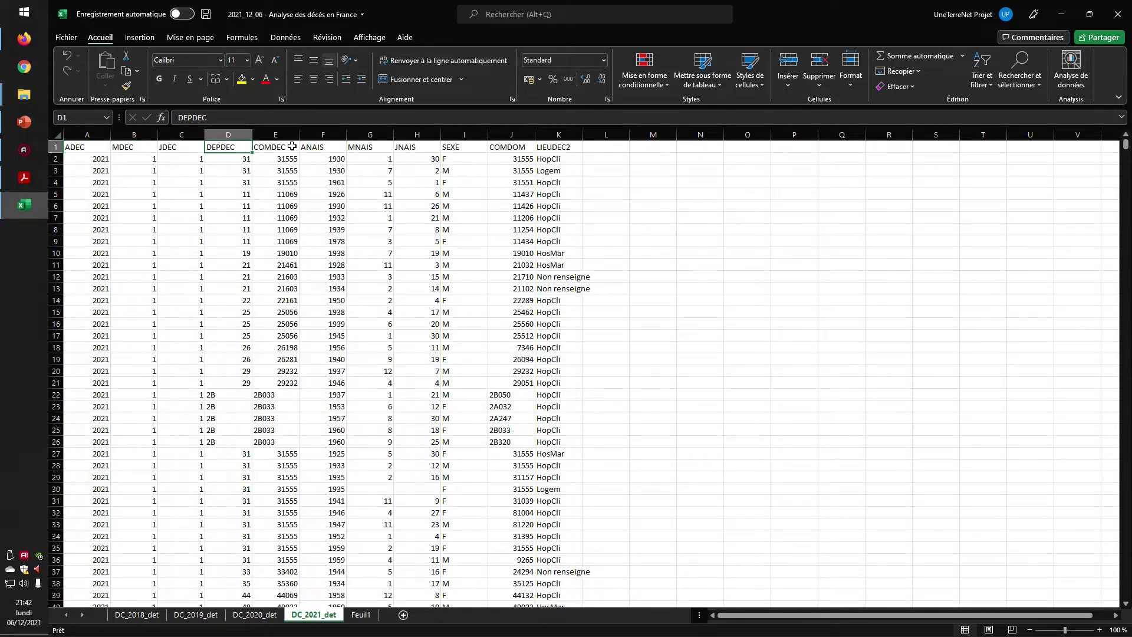
{"action": "left_click", "coordinate": [318, 148]}
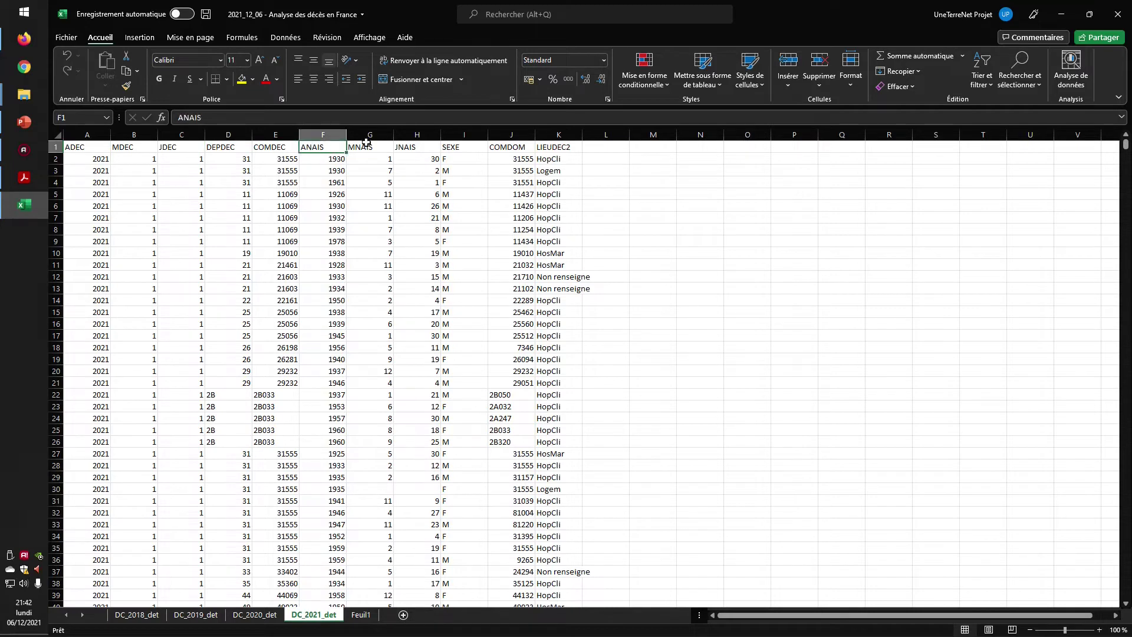
{"action": "left_click", "coordinate": [374, 147]}
{"action": "left_click", "coordinate": [412, 148]}
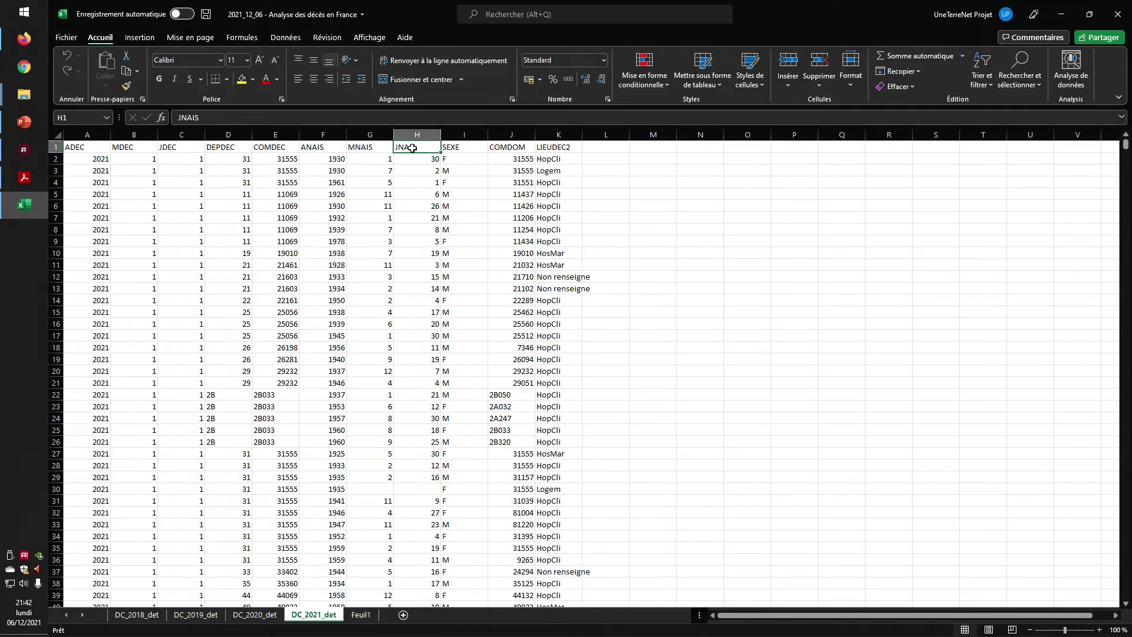
{"action": "left_click", "coordinate": [453, 151]}
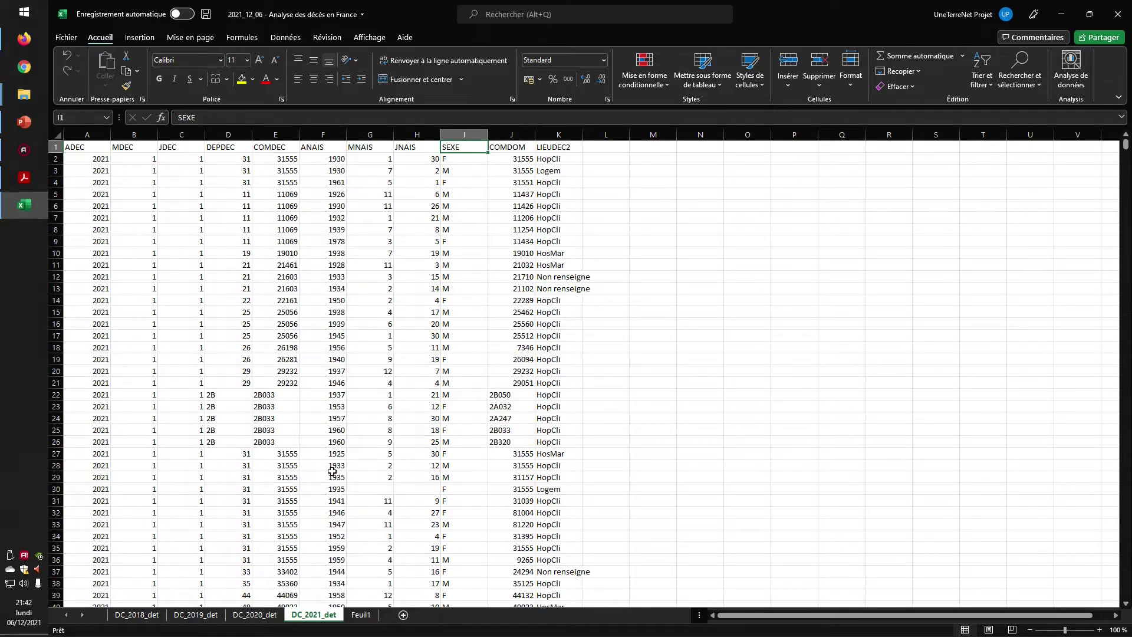
Delete the empty Feuil1 sheet from the workbook
{"action": "right_click", "coordinate": [361, 614]}
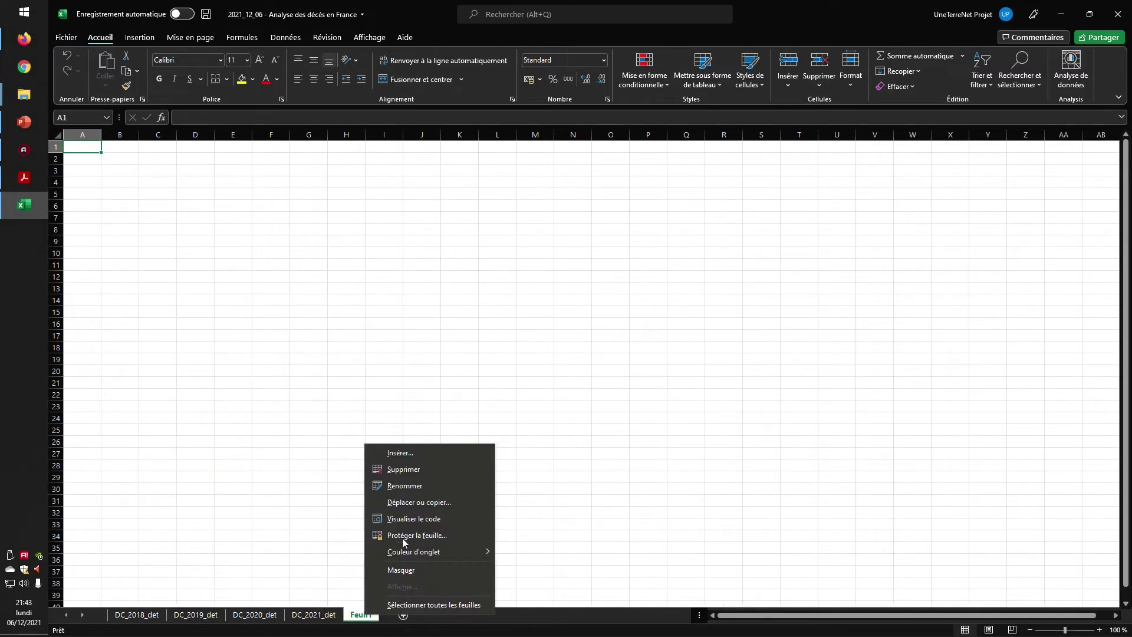
{"action": "left_click", "coordinate": [414, 467]}
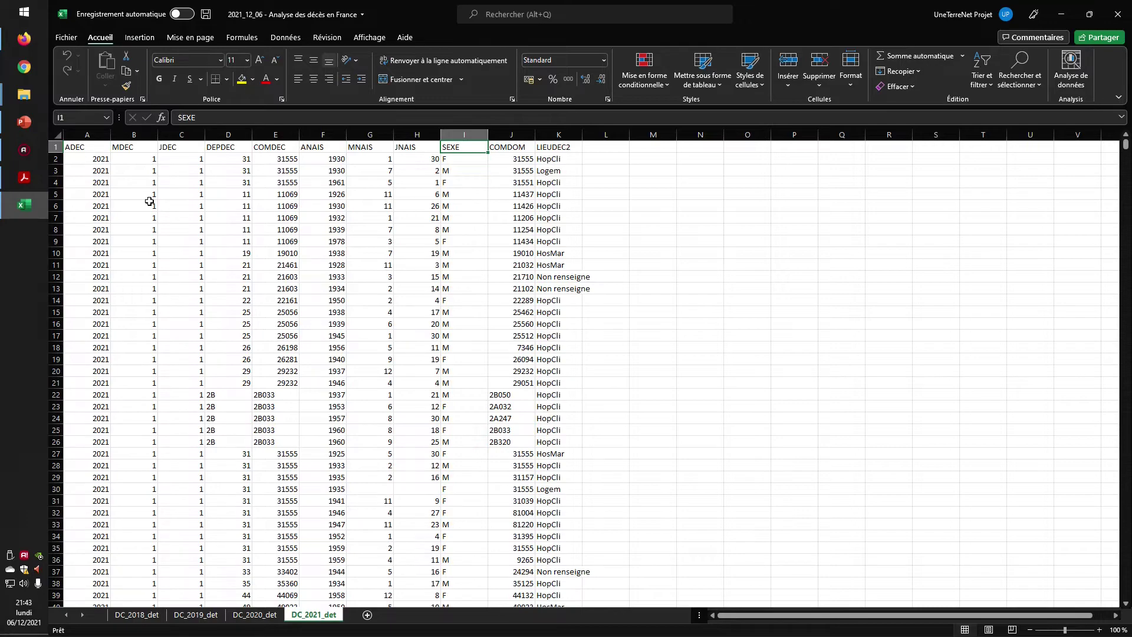
Switch to the PDF guide in Acrobat Reader and open the data.gouv.fr coronavirus data link on slide 6, authorising the connection
{"action": "left_click", "coordinate": [24, 178]}
{"action": "scroll", "coordinate": [613, 429], "scroll_direction": "down", "scroll_amount": 5}
{"action": "scroll", "coordinate": [613, 428], "scroll_direction": "down", "scroll_amount": 15}
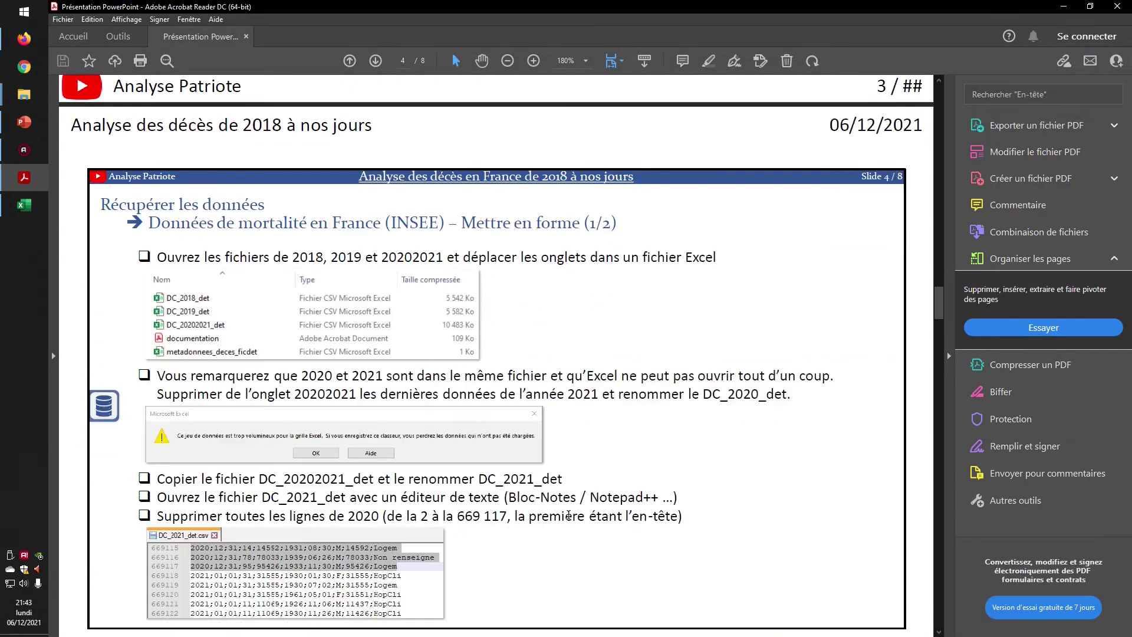
{"action": "scroll", "coordinate": [554, 480], "scroll_direction": "down", "scroll_amount": 15}
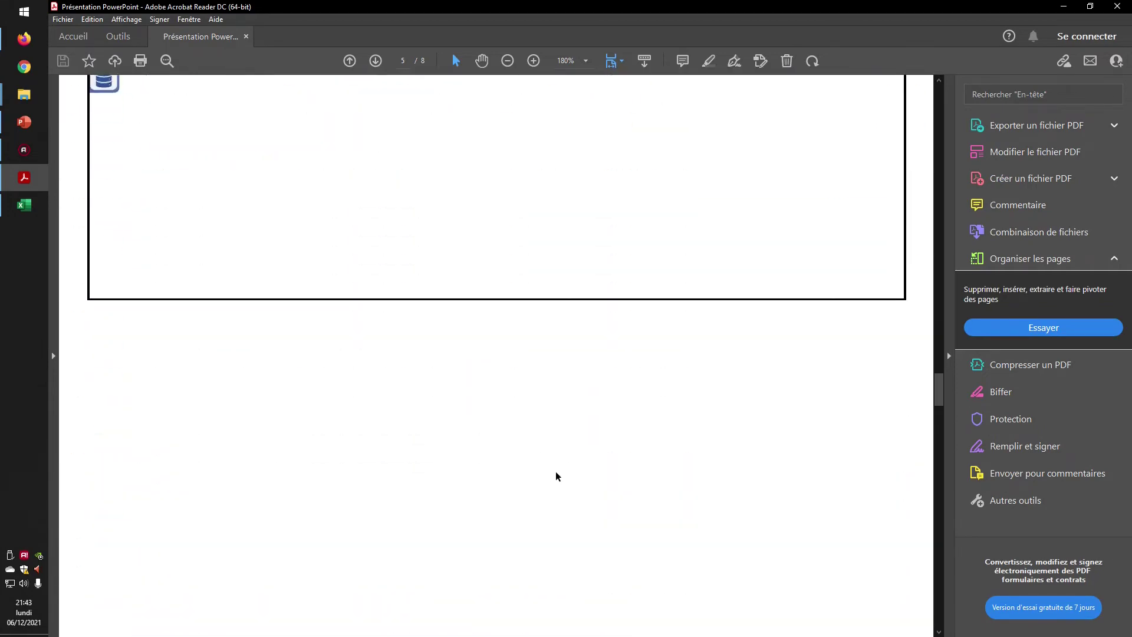
{"action": "scroll", "coordinate": [543, 437], "scroll_direction": "down", "scroll_amount": 1}
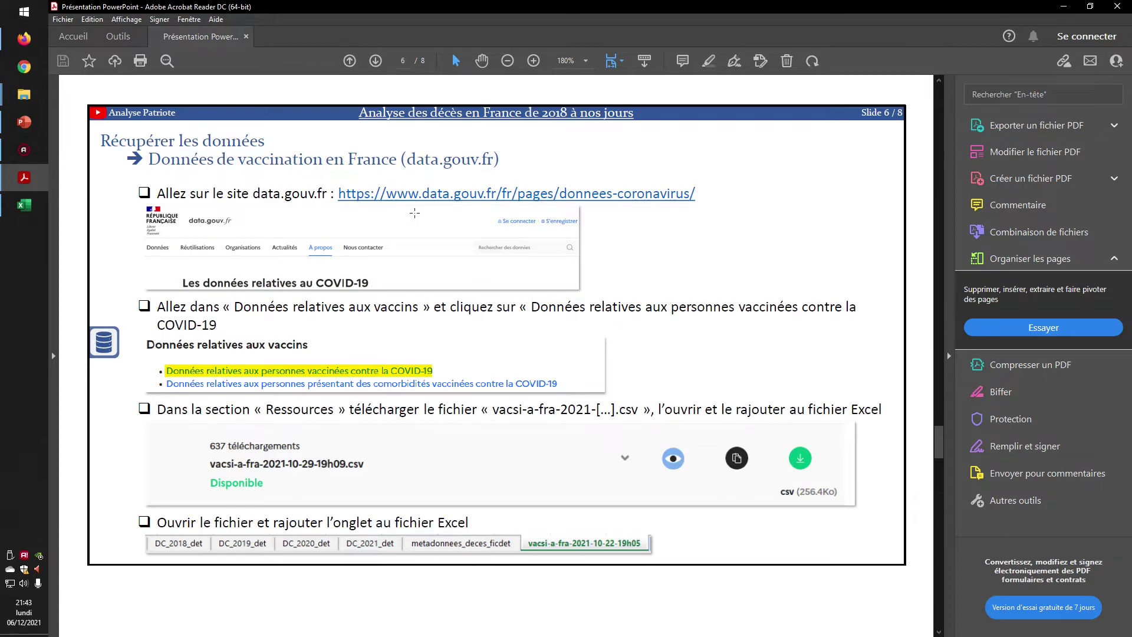
{"action": "left_click", "coordinate": [530, 201]}
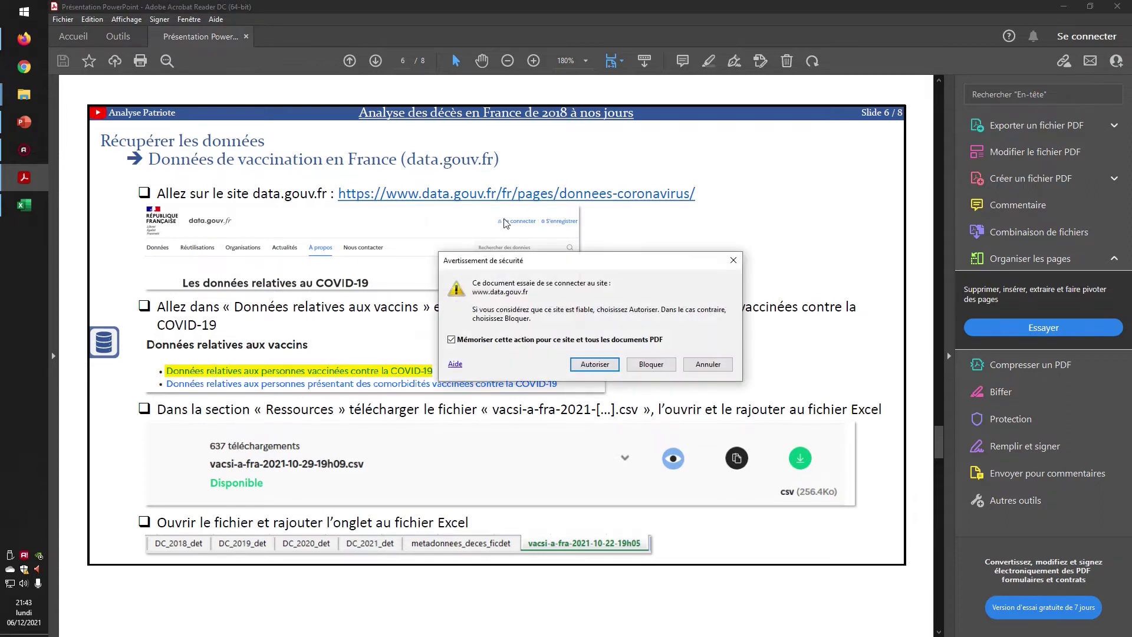
{"action": "left_click", "coordinate": [588, 365]}
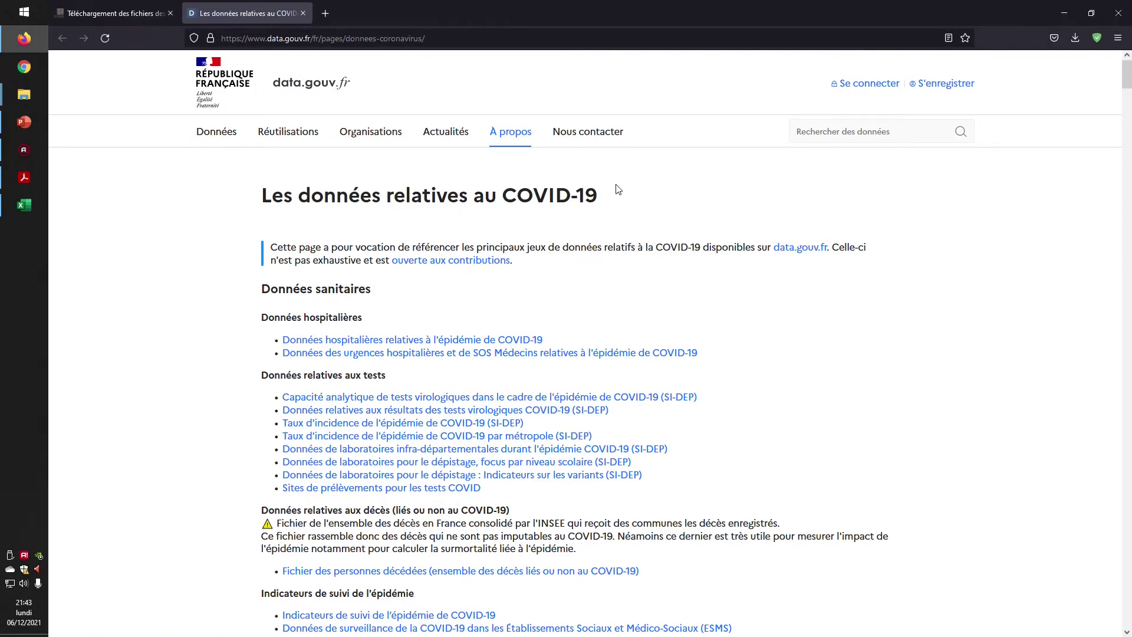
Open the dataset "Données relatives aux personnes vaccinées contre la COVID-19" under "Données relatives aux vaccins"
{"action": "scroll", "coordinate": [452, 300], "scroll_direction": "down", "scroll_amount": 1}
{"action": "scroll", "coordinate": [424, 327], "scroll_direction": "down", "scroll_amount": 10}
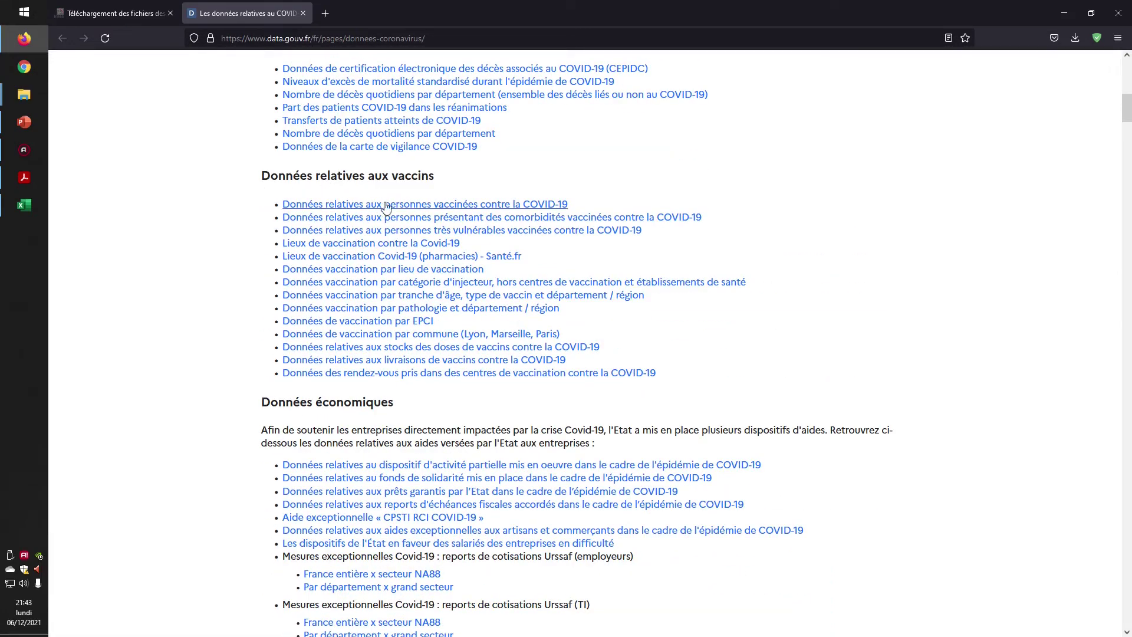
{"action": "left_click", "coordinate": [404, 204]}
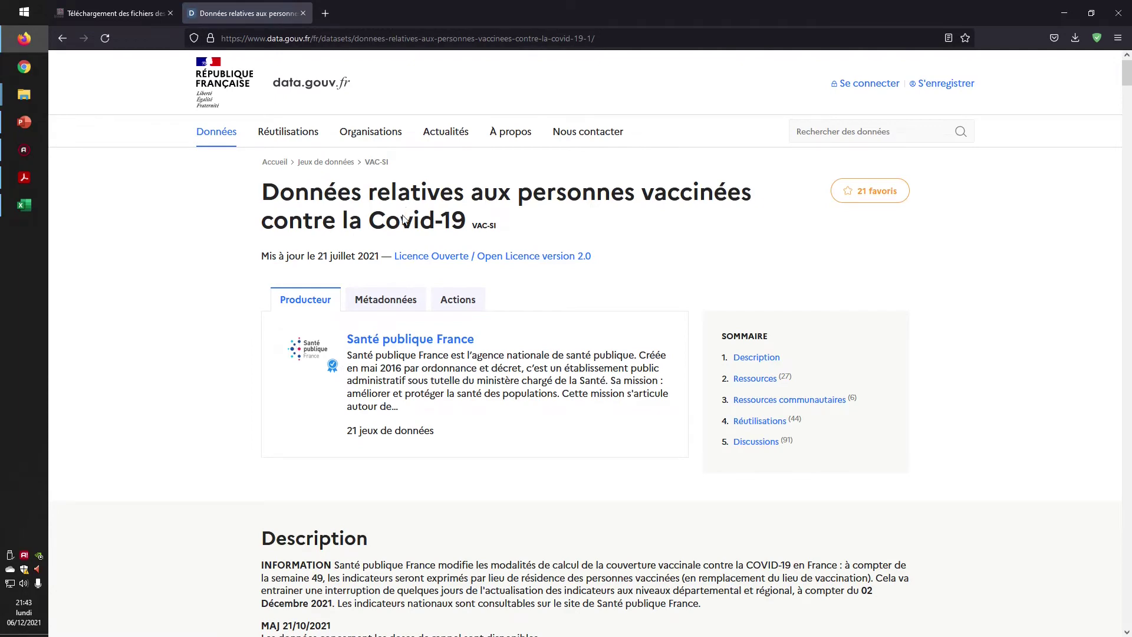
{"action": "scroll", "coordinate": [401, 218], "scroll_direction": "down", "scroll_amount": 15}
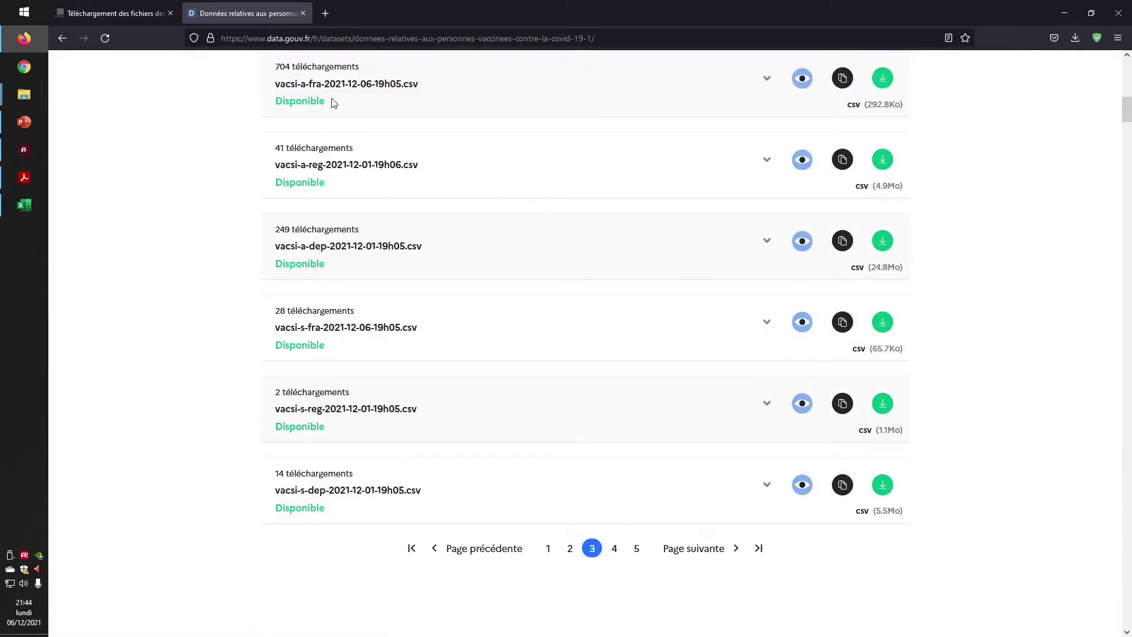
{"action": "scroll", "coordinate": [324, 98], "scroll_direction": "up", "scroll_amount": 1}
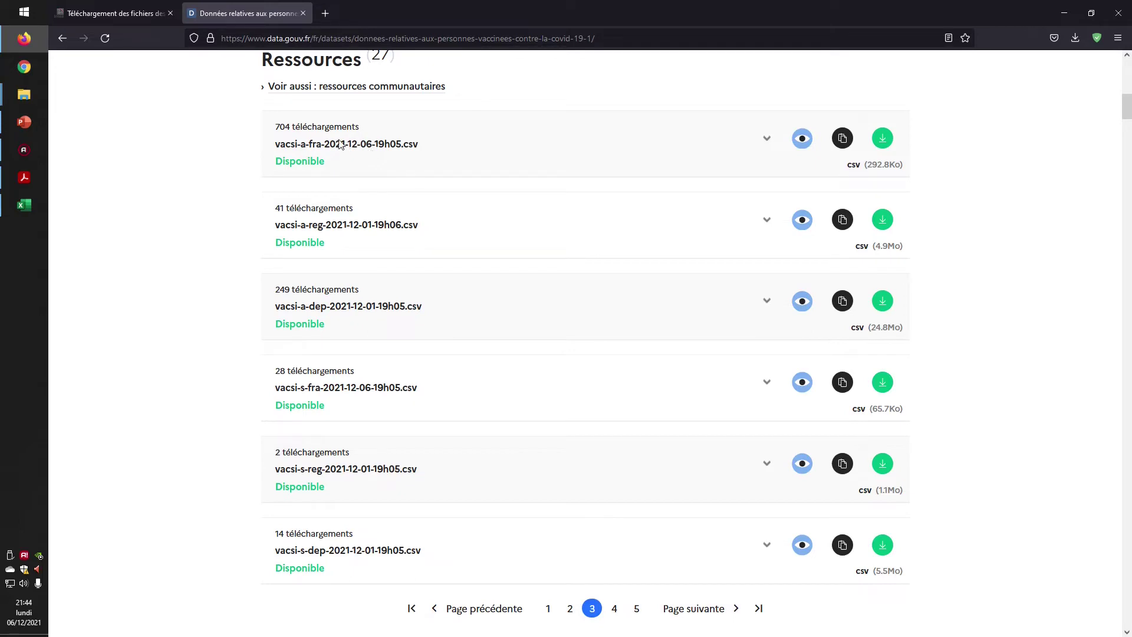
{"action": "left_click", "coordinate": [883, 139]}
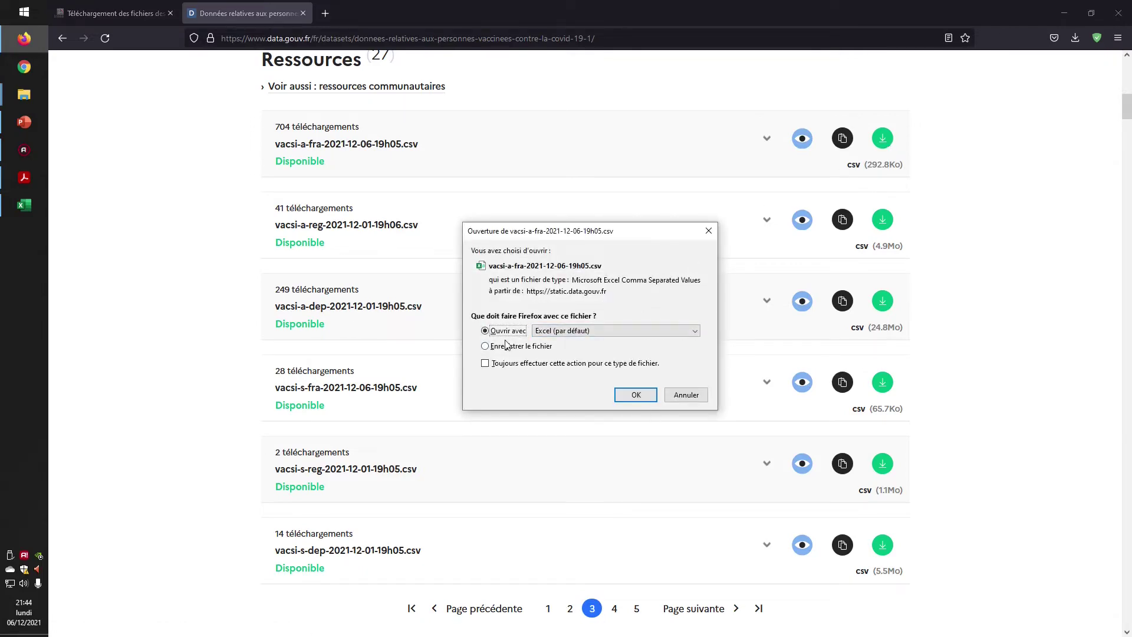
{"action": "left_click", "coordinate": [486, 346]}
{"action": "left_click", "coordinate": [635, 395]}
{"action": "left_click", "coordinate": [1075, 39]}
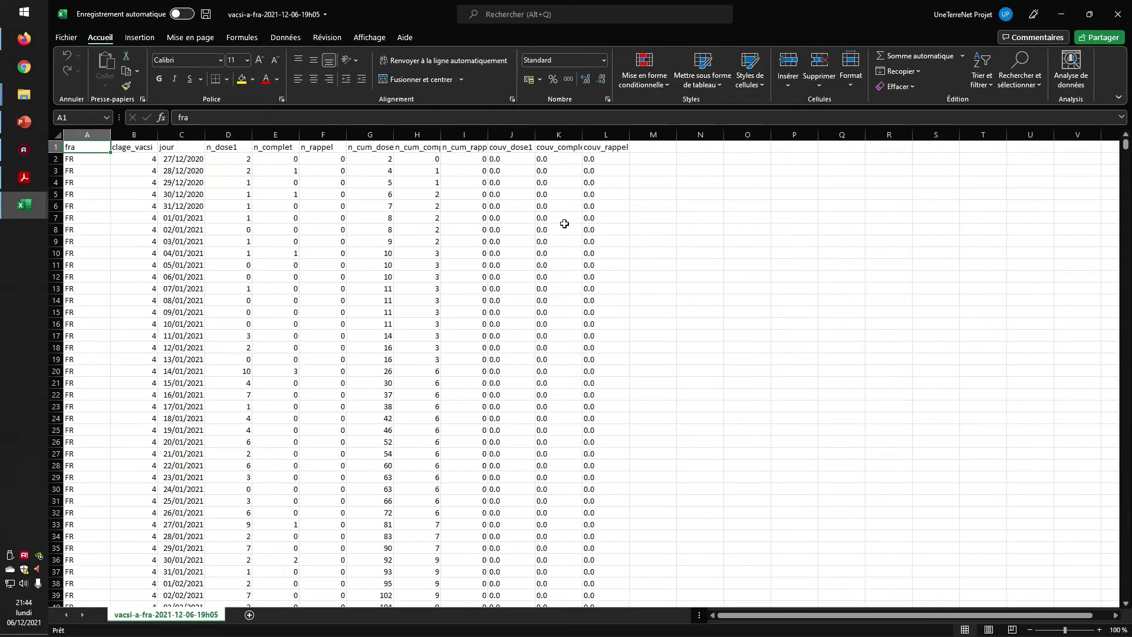
{"action": "right_click", "coordinate": [143, 618]}
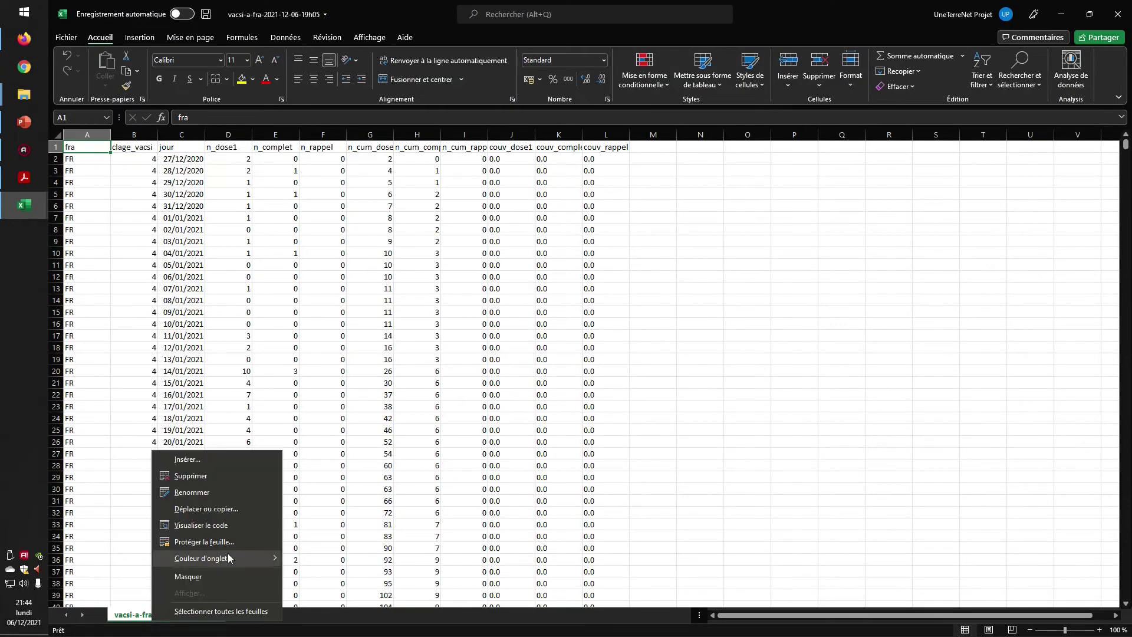
{"action": "left_click", "coordinate": [214, 508]}
{"action": "left_click", "coordinate": [258, 481]}
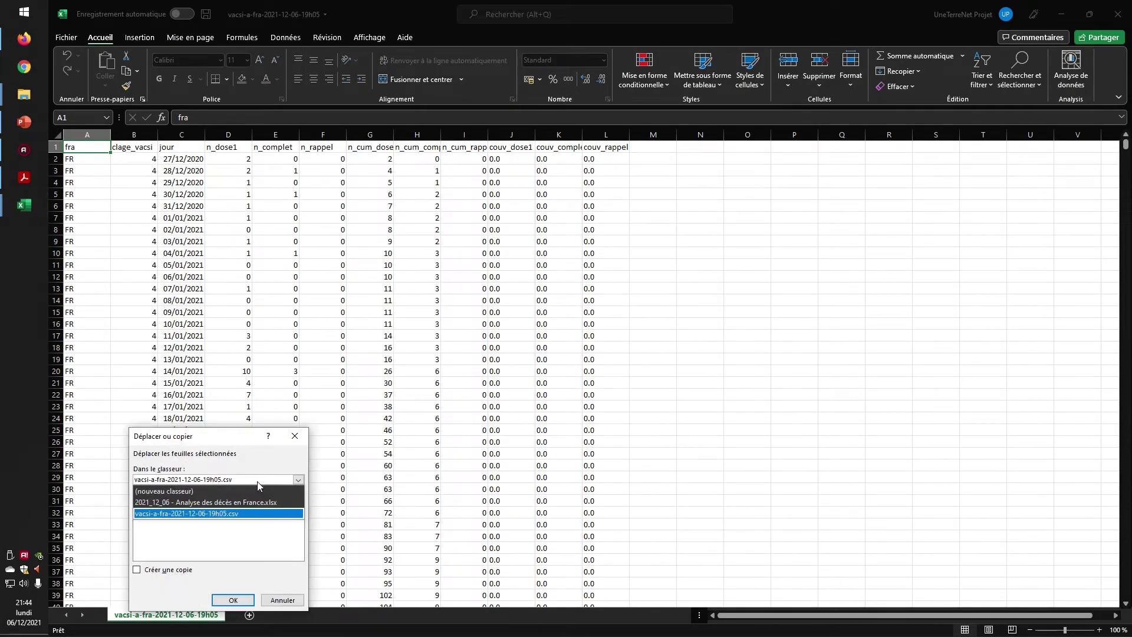
{"action": "left_click", "coordinate": [223, 503]}
{"action": "left_click", "coordinate": [168, 533]}
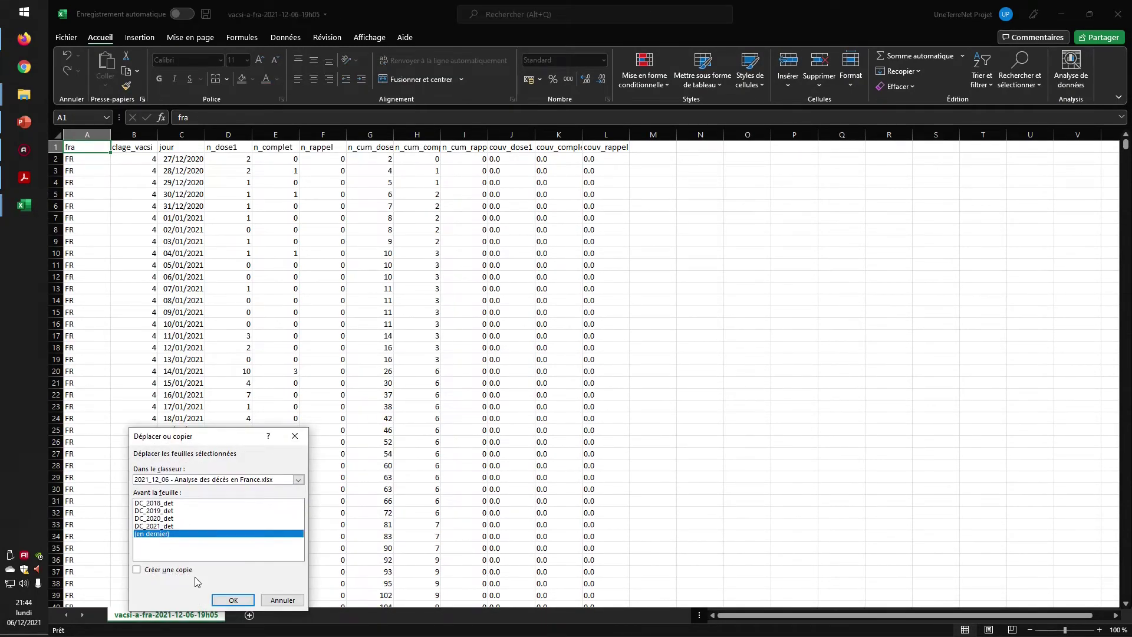
{"action": "left_click", "coordinate": [224, 599]}
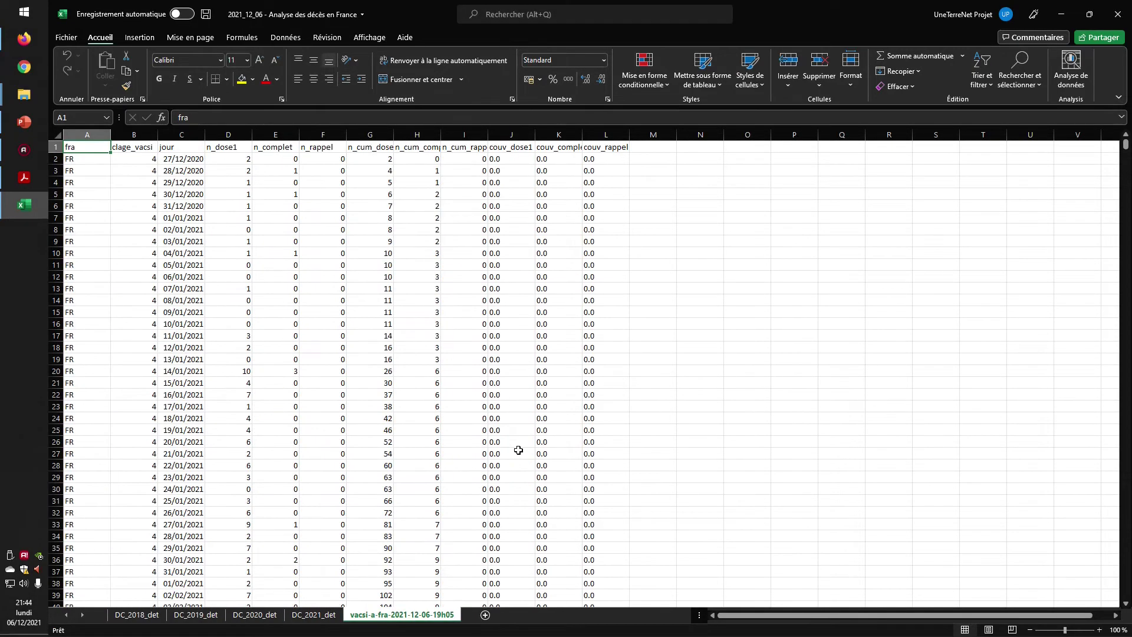
Return to the PDF guide and open the Inserm CépiDc Covid-19 link on slide 7, authorising the connection
{"action": "left_click", "coordinate": [36, 180]}
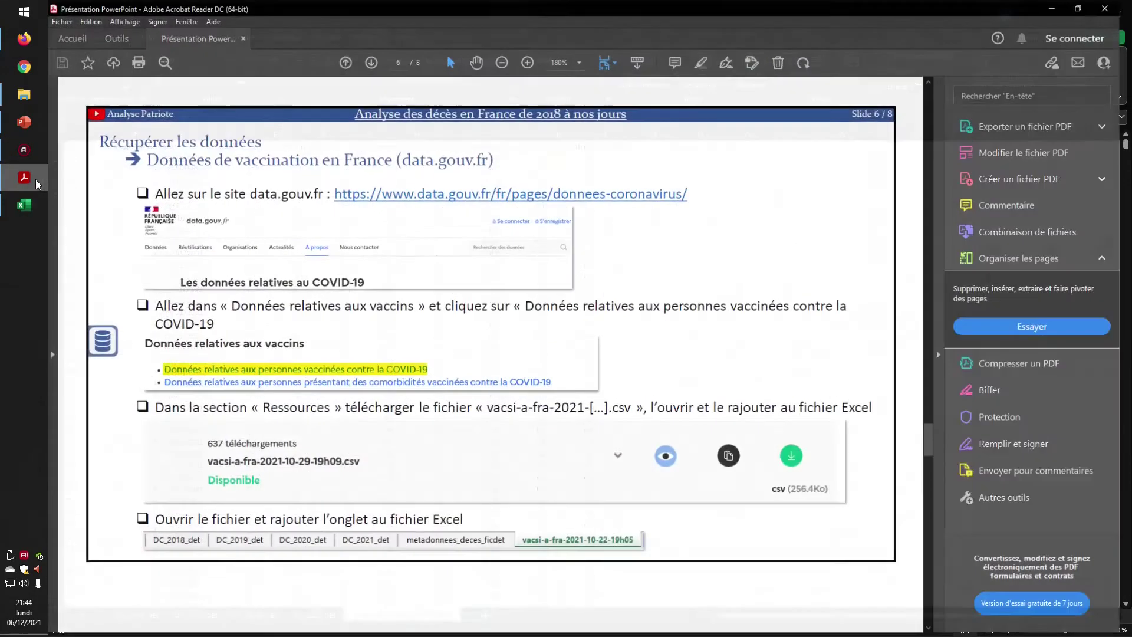
{"action": "scroll", "coordinate": [532, 310], "scroll_direction": "down", "scroll_amount": 10}
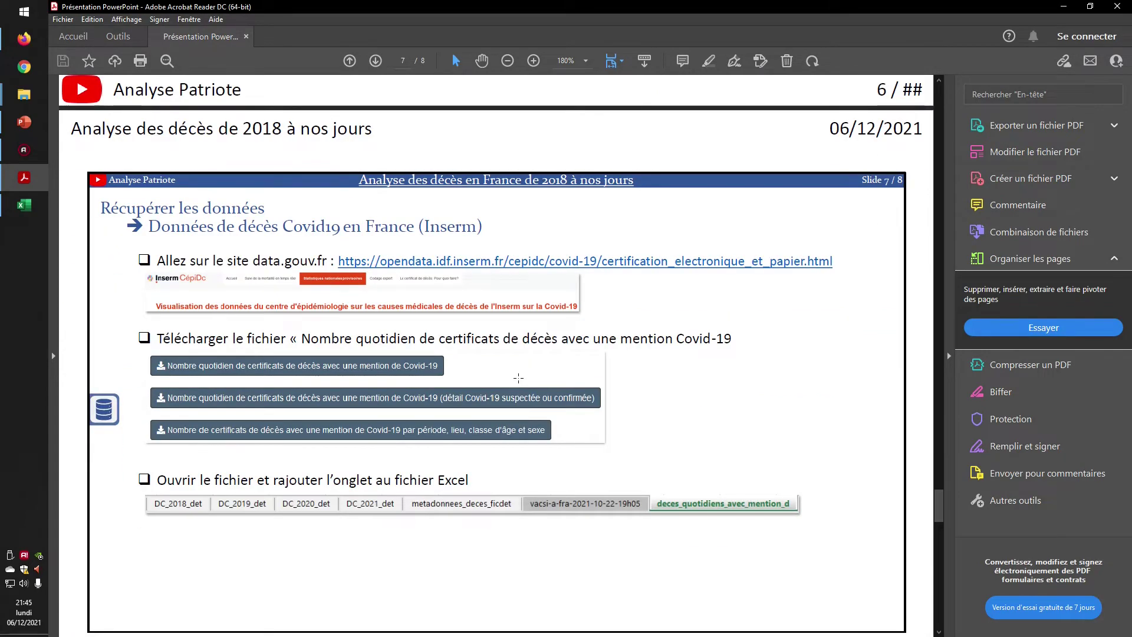
{"action": "scroll", "coordinate": [518, 378], "scroll_direction": "down", "scroll_amount": 1}
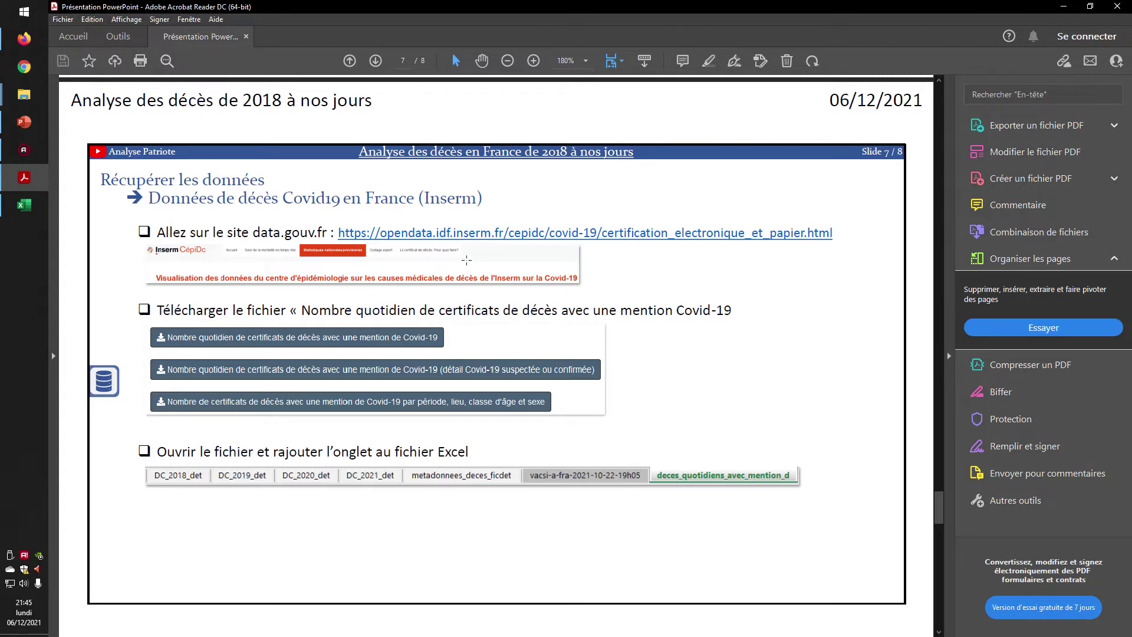
{"action": "left_click", "coordinate": [495, 235]}
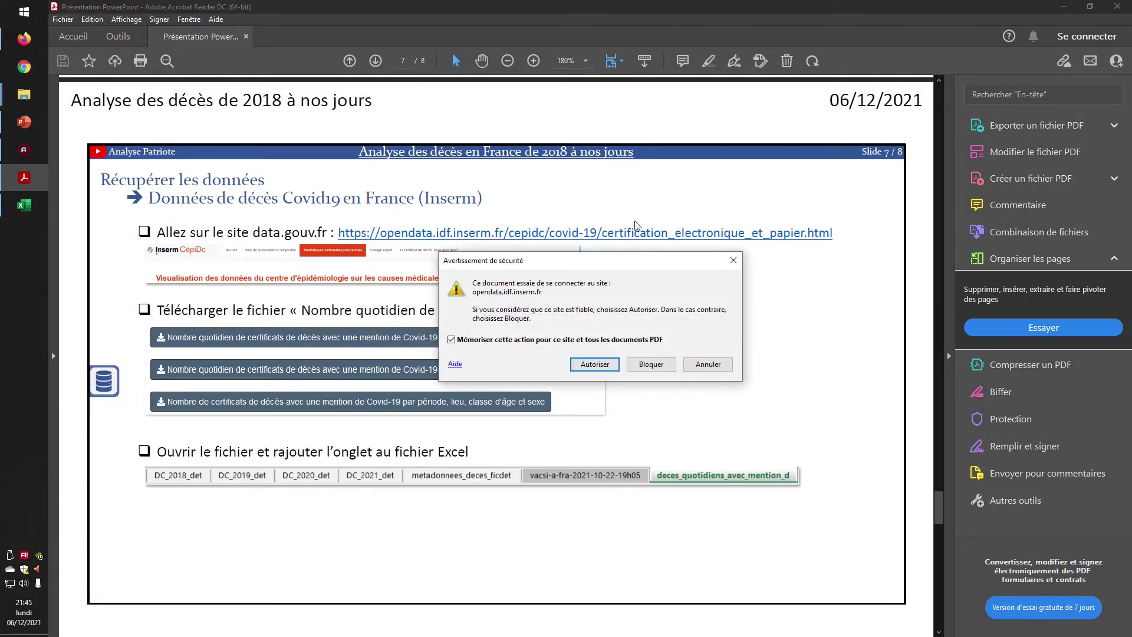
{"action": "left_click", "coordinate": [609, 362]}
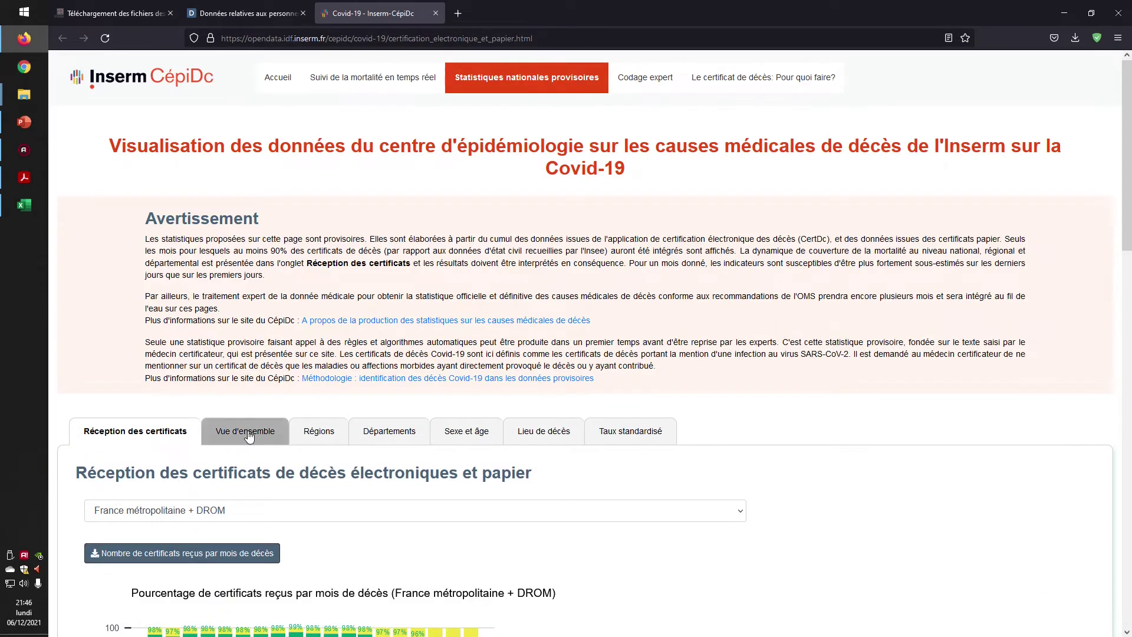
In the "Vue d'ensemble" section, download "Nombre quotidien de certificats de décès avec une mention de Covid-19" and open the file in Excel
{"action": "left_click", "coordinate": [246, 431]}
{"action": "scroll", "coordinate": [236, 383], "scroll_direction": "down", "scroll_amount": 10}
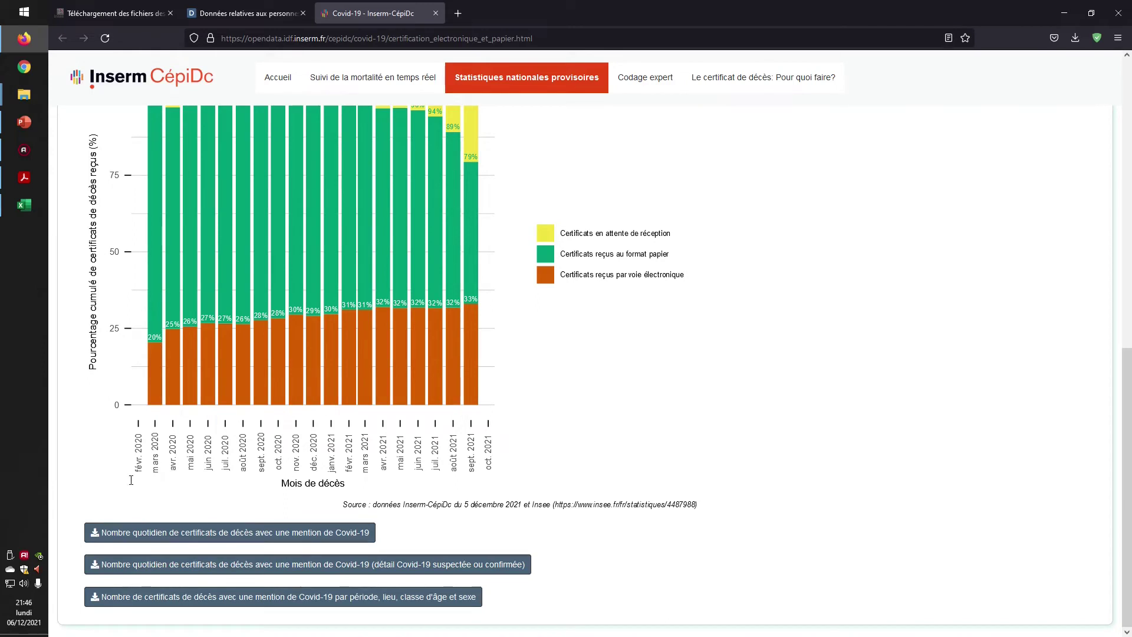
{"action": "left_click", "coordinate": [174, 533]}
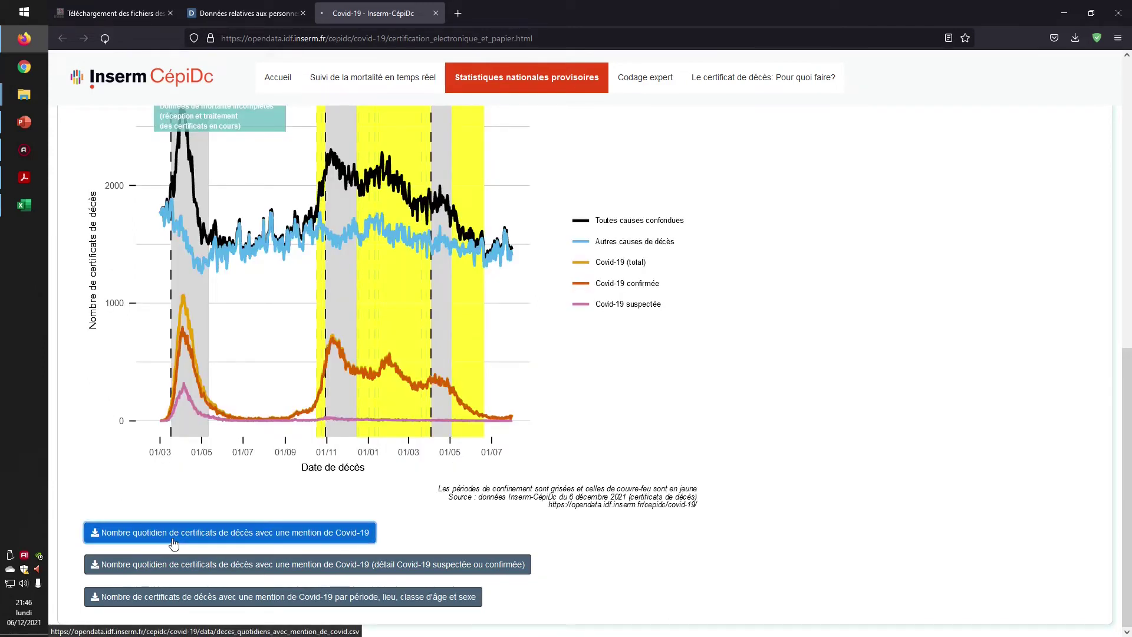
{"action": "left_click", "coordinate": [641, 396]}
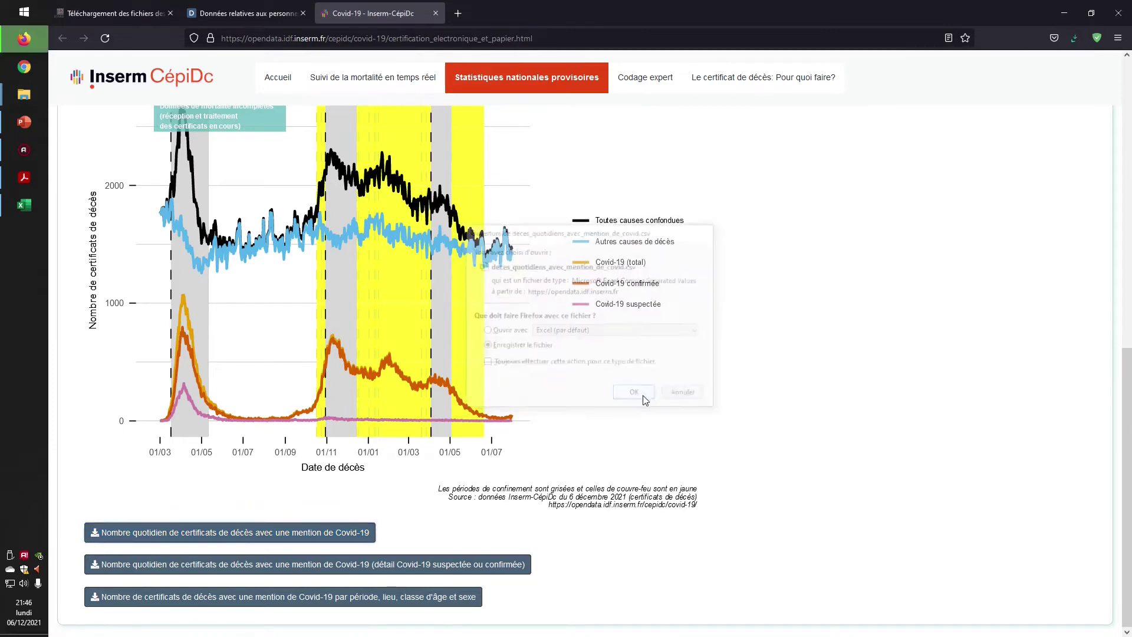
{"action": "left_click", "coordinate": [857, 68]}
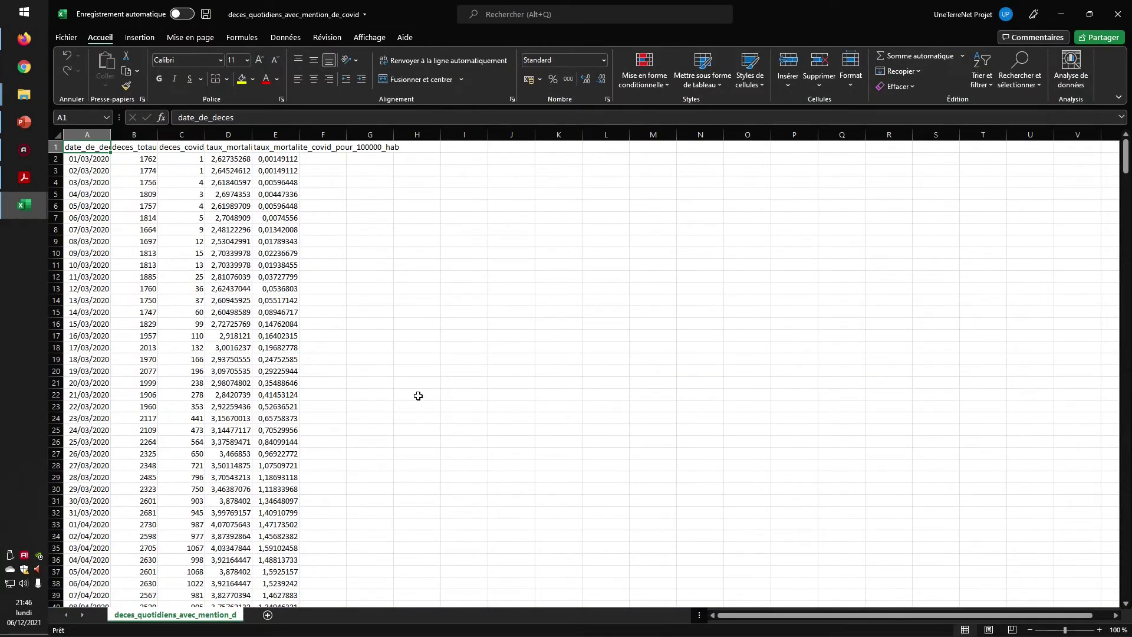
Move the deces_quotidiens_avec_mention_d sheet to the end of "2021_12_06 - Analyse des décès en France.xlsx" and save that workbook
{"action": "right_click", "coordinate": [218, 617]}
{"action": "left_click", "coordinate": [263, 499]}
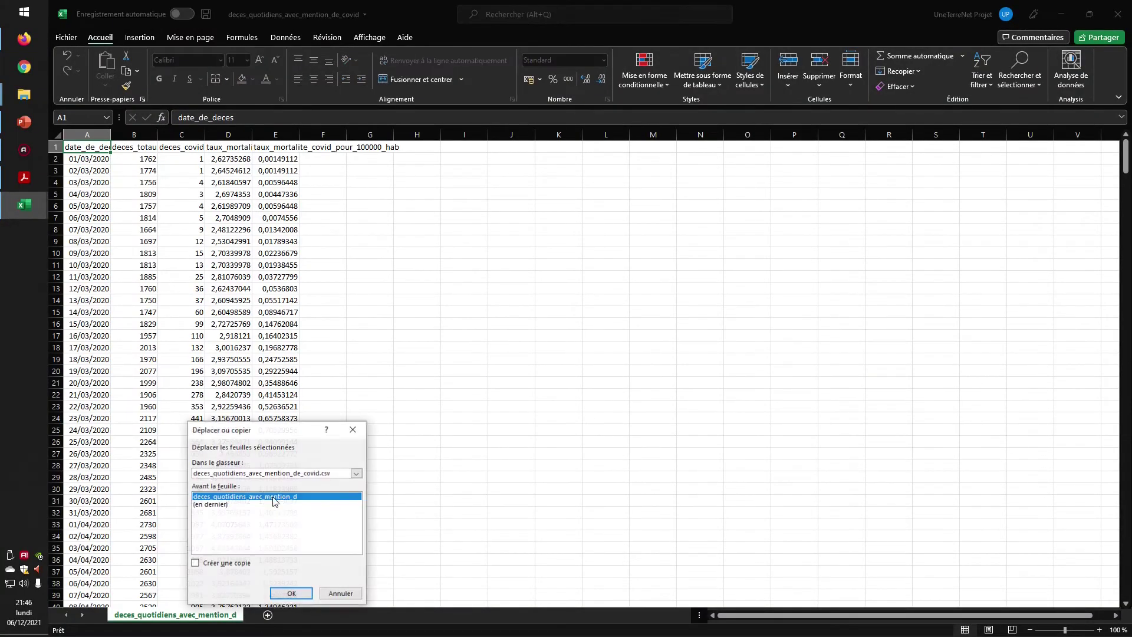
{"action": "left_click", "coordinate": [283, 474]}
{"action": "left_click", "coordinate": [254, 494]}
{"action": "left_click", "coordinate": [212, 535]}
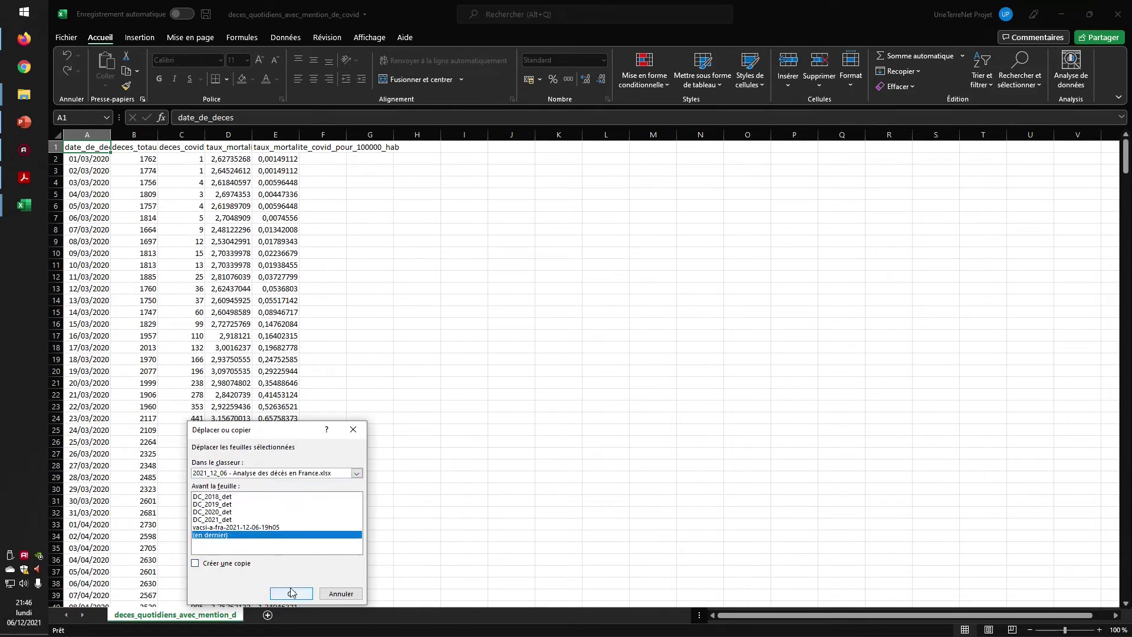
{"action": "left_click", "coordinate": [291, 594]}
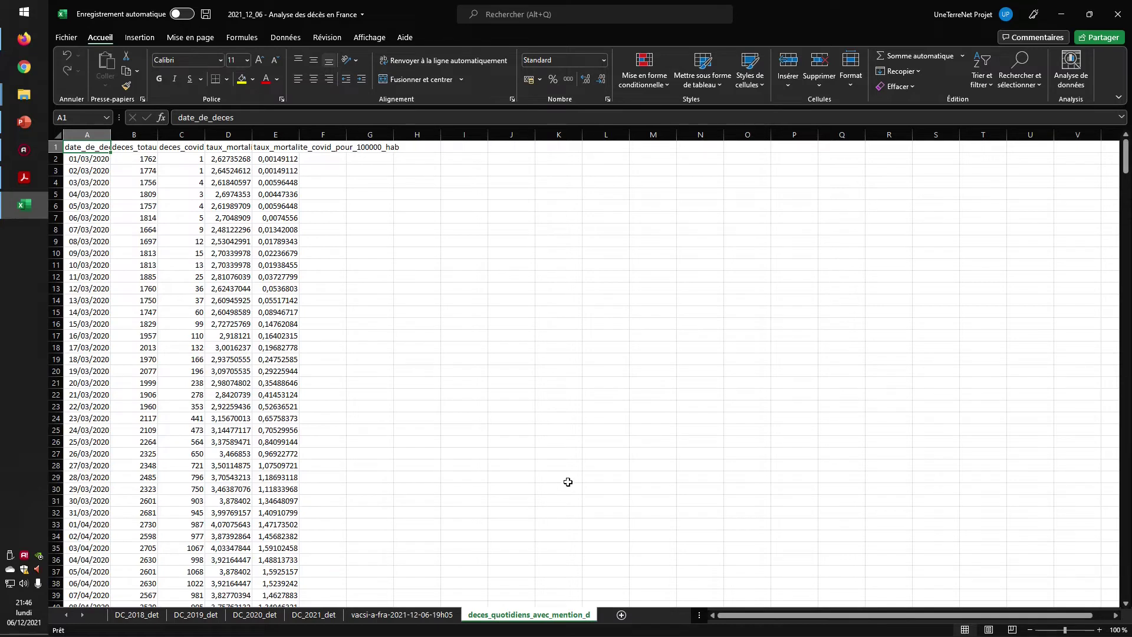
{"action": "left_click", "coordinate": [206, 14]}
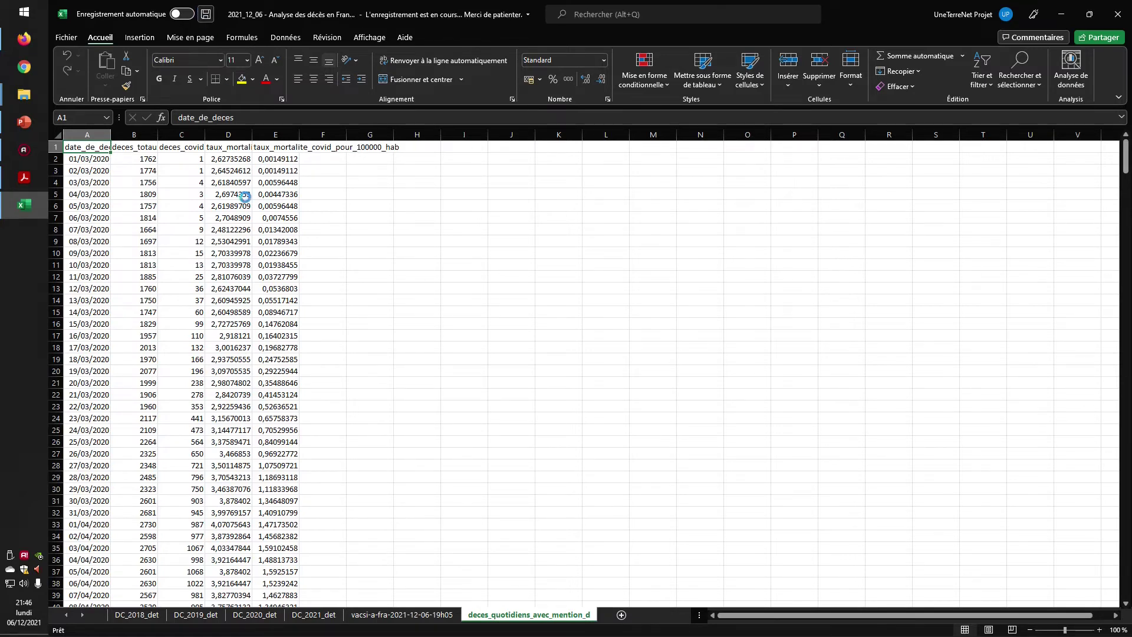